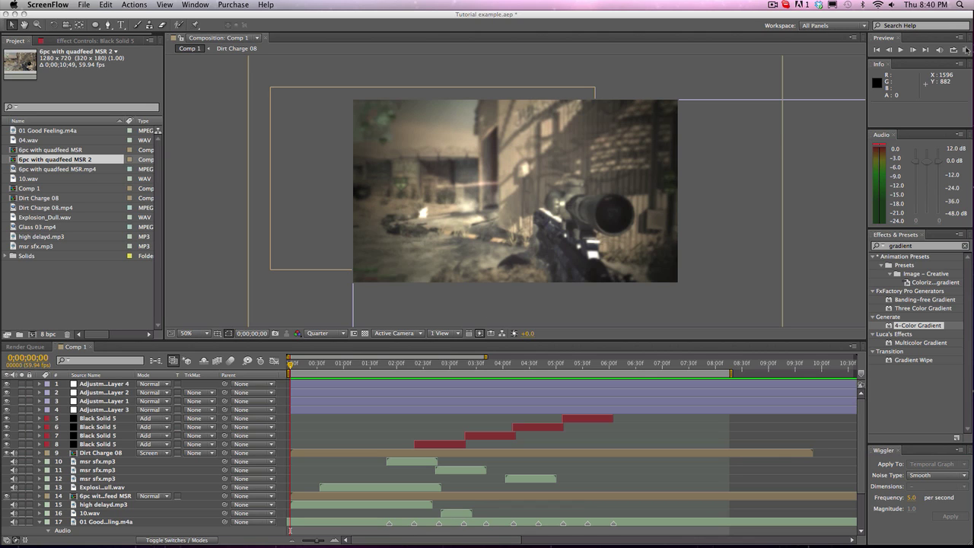
- Preview Comp 1 and park the playhead at 0;00;02;21
left_click(965, 49)
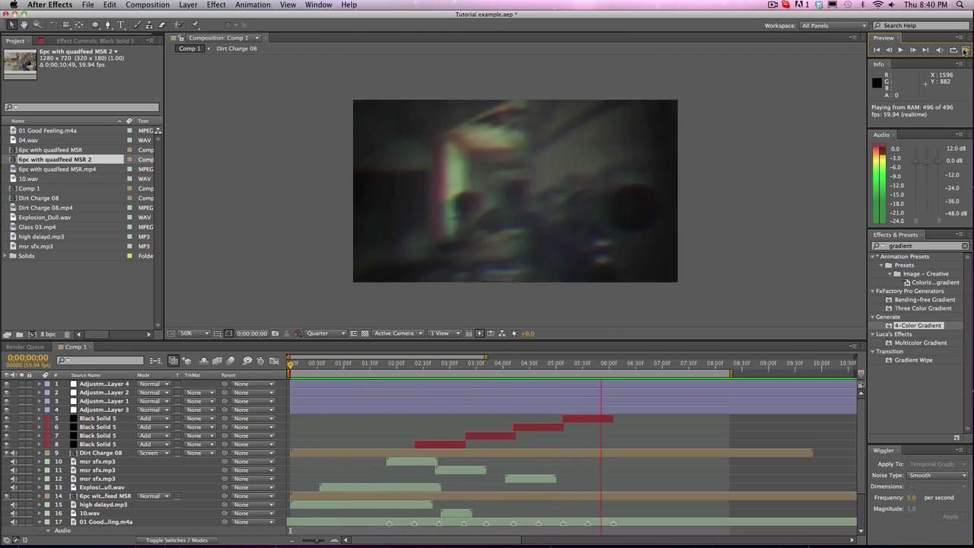
left_click(966, 50)
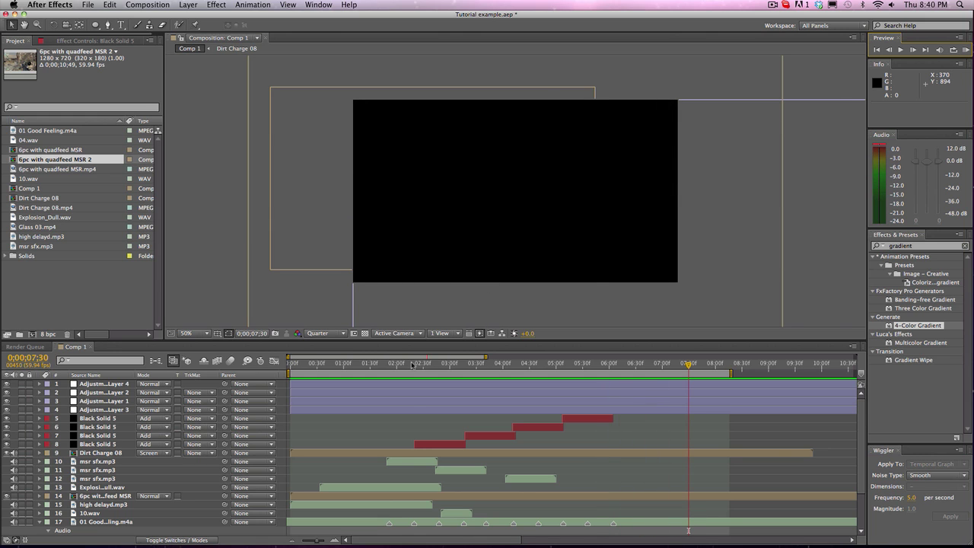
left_click_drag(418, 364, 417, 328)
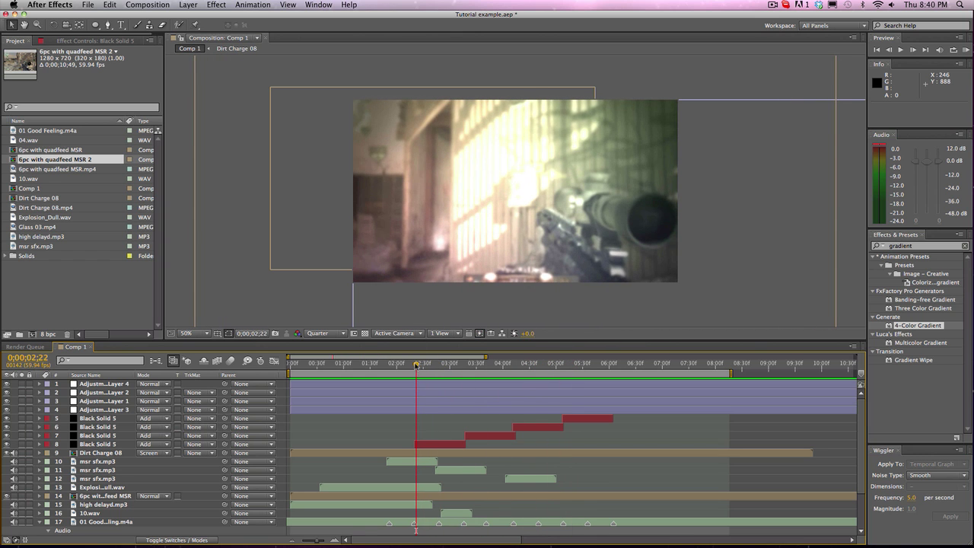
left_click_drag(416, 365, 415, 365)
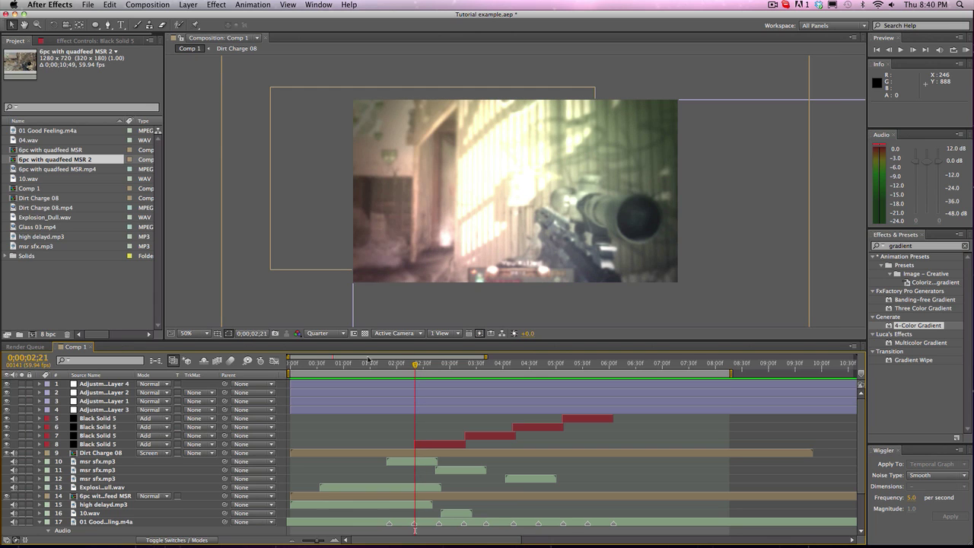
- Create a new composition from the 6pc with quadfeed MSR.mp4 footage
left_click(58, 314)
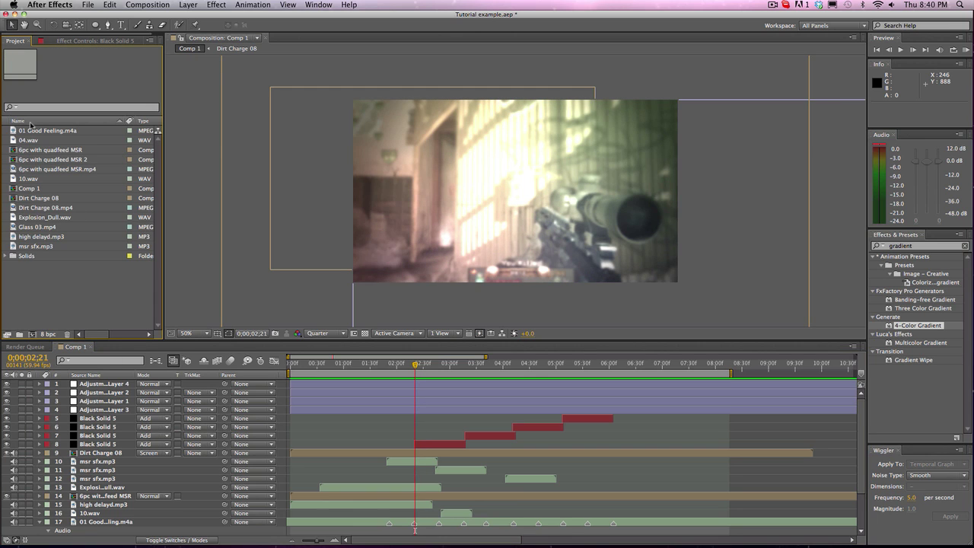
left_click(39, 169)
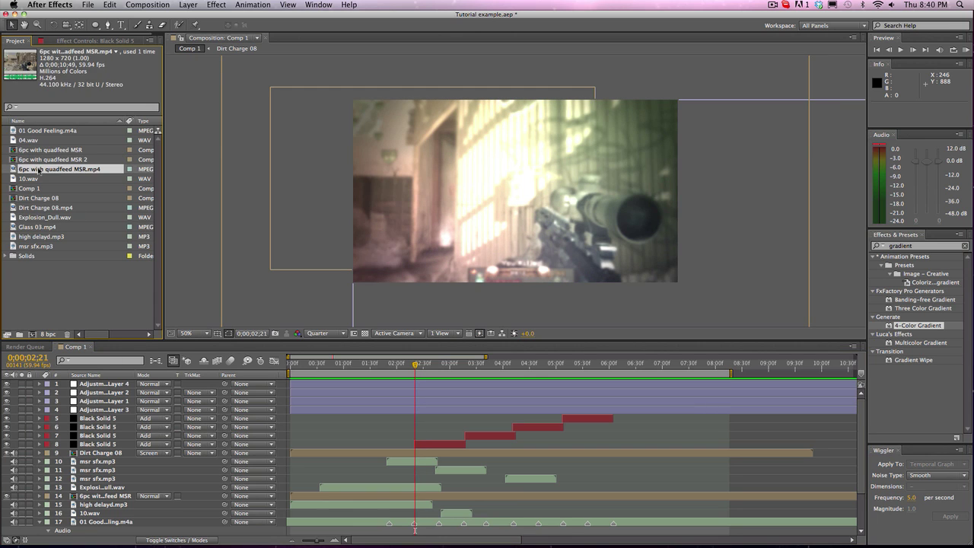
left_click_drag(39, 169, 32, 335)
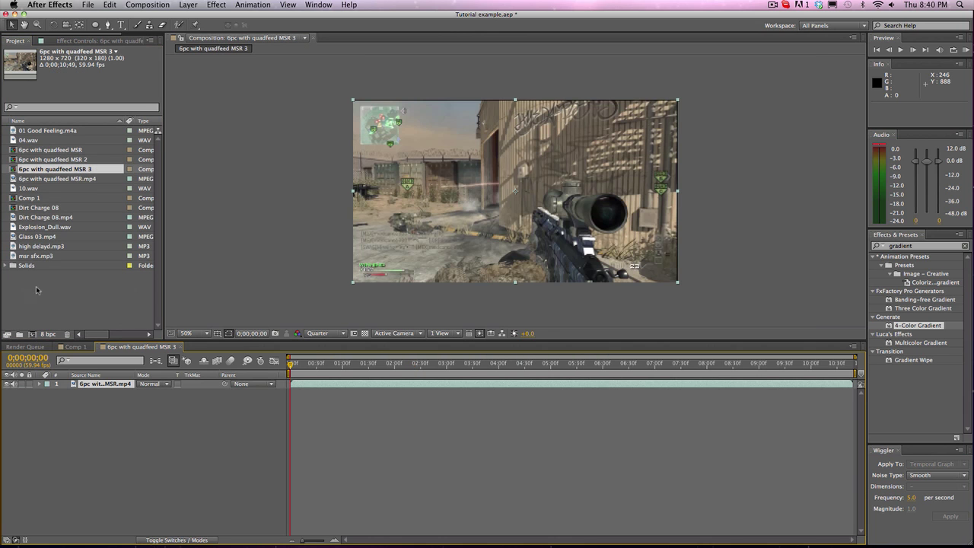
- In Comp 1, inspect the adjustment layers' Wave Warp, Looks and blur effects
left_click(77, 347)
left_click(306, 386)
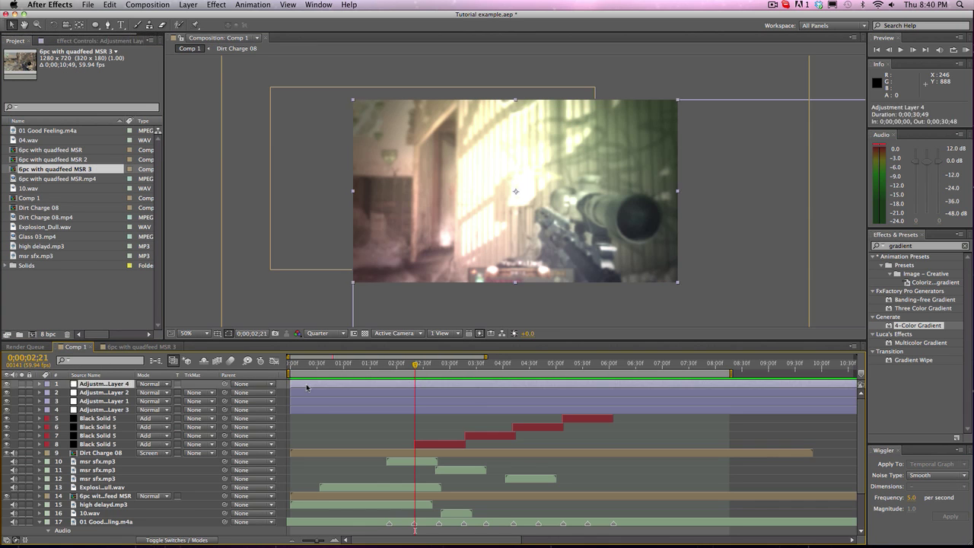
left_click(103, 42)
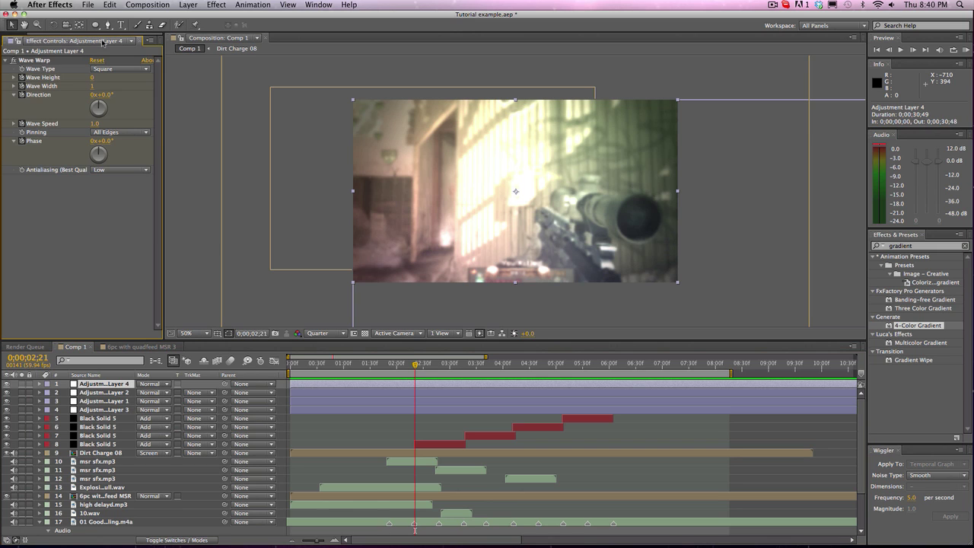
left_click(106, 393)
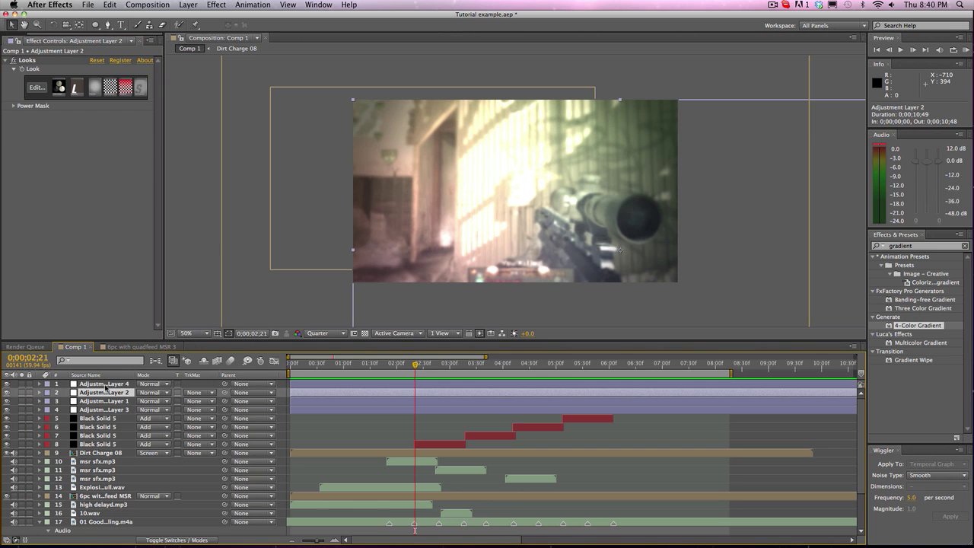
left_click(113, 402)
left_click(113, 410)
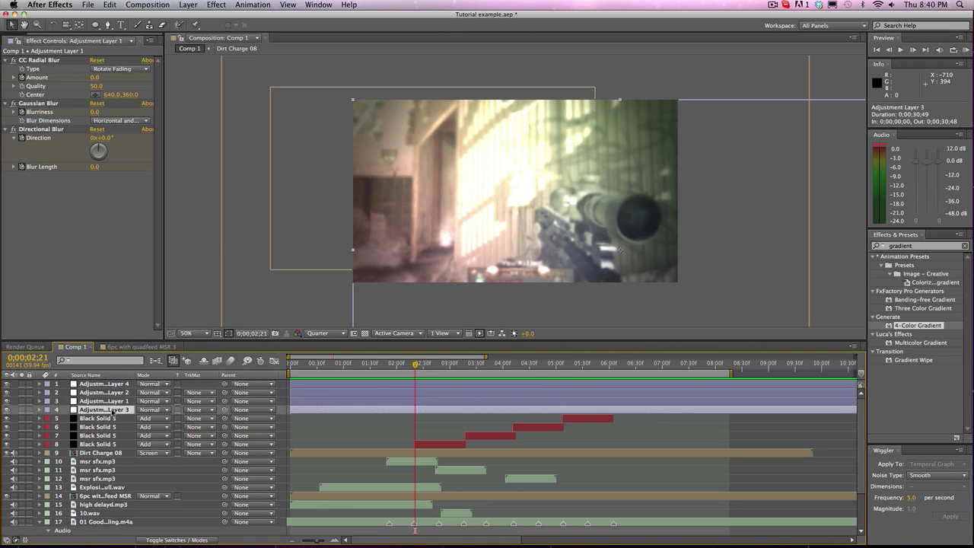
left_click(113, 393)
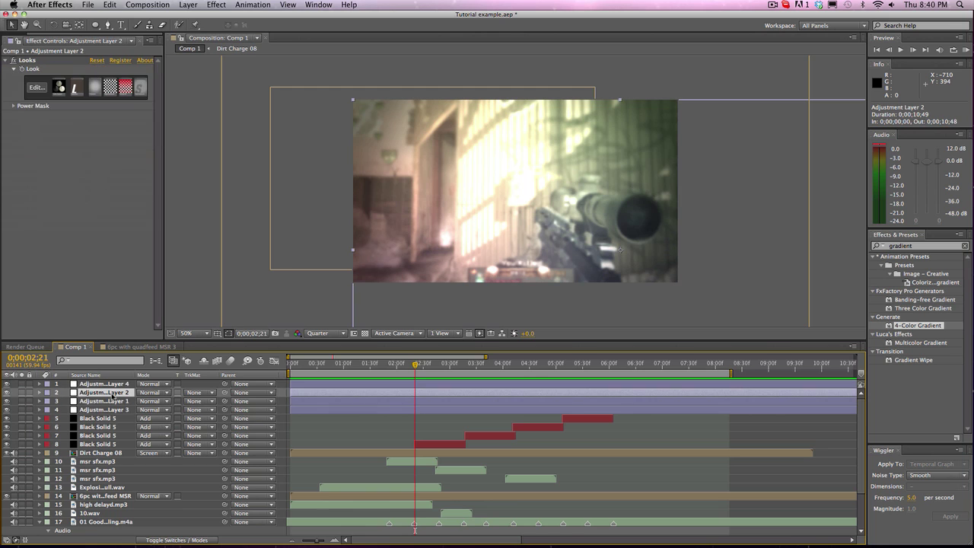
left_click(28, 60)
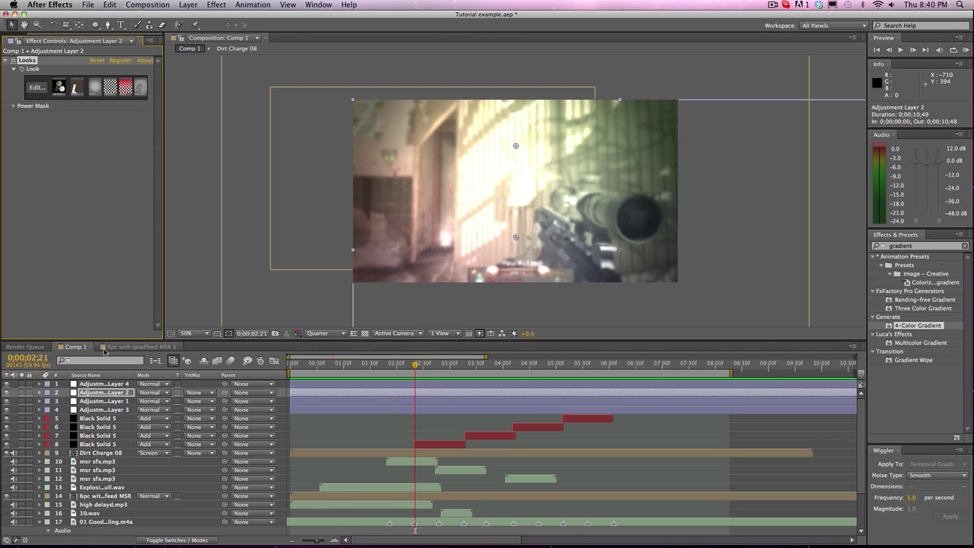
- Copy Adjustment Layer 2 into the 6pc with quadfeed MSR 3 comp, then return to Comp 1
left_click(106, 384)
left_click(107, 392)
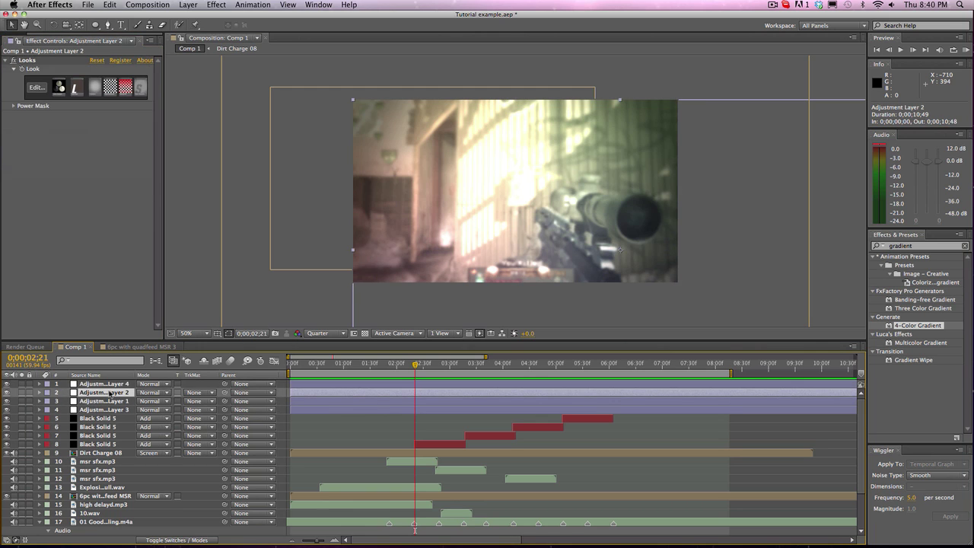
key("ctrl+c")
left_click(118, 347)
key("ctrl+v")
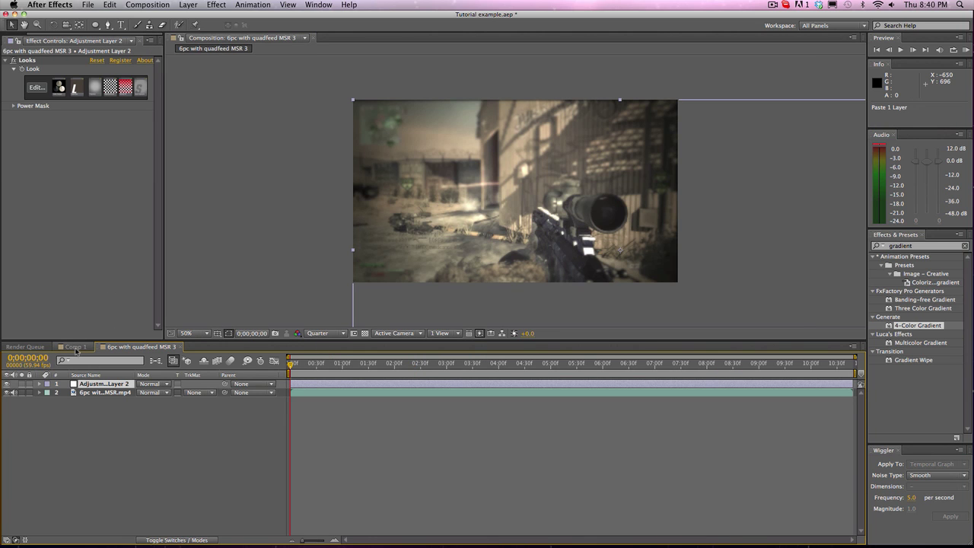
left_click(122, 437)
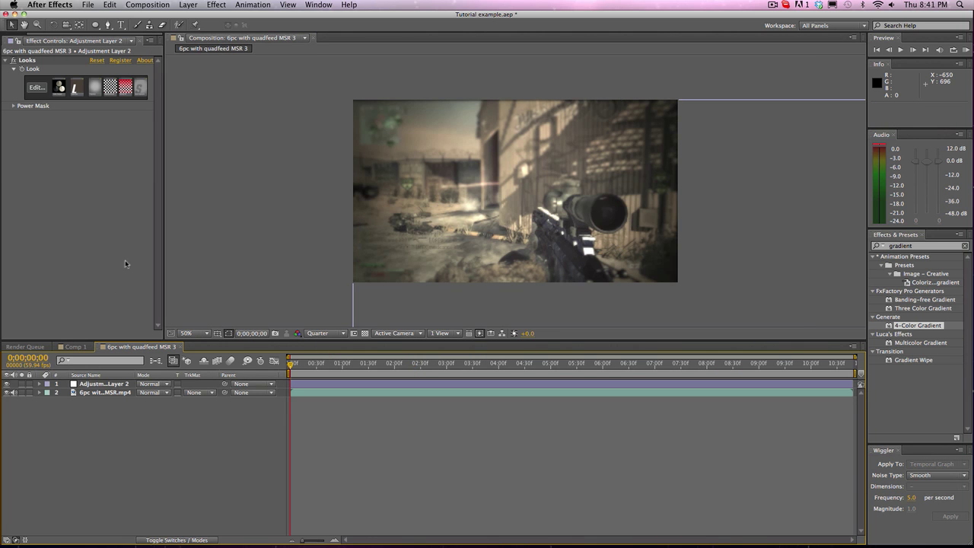
left_click(80, 348)
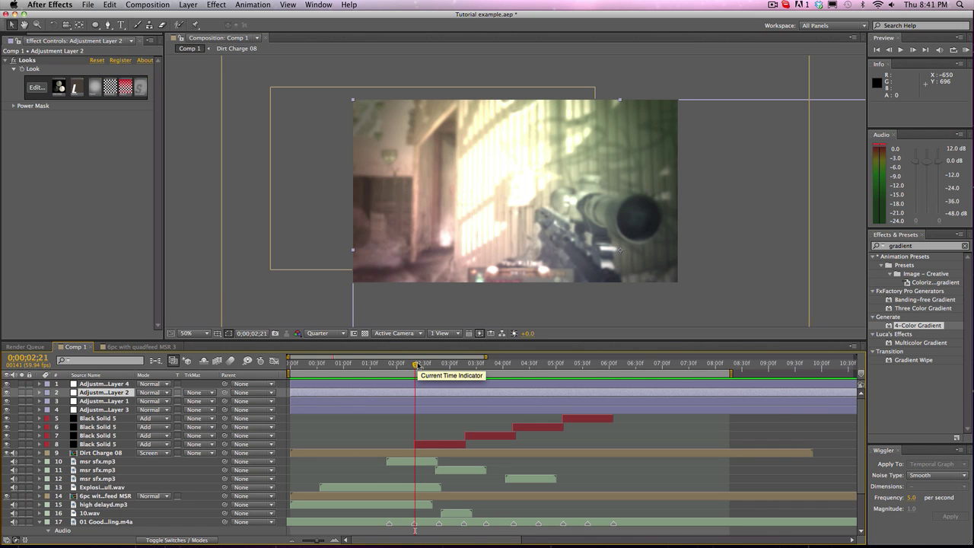
left_click_drag(416, 364, 416, 367)
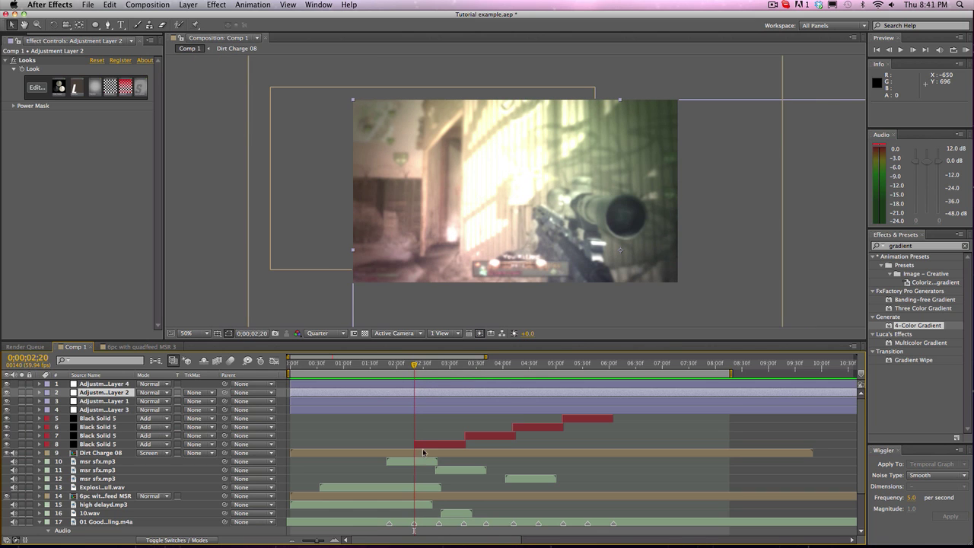
key("space")
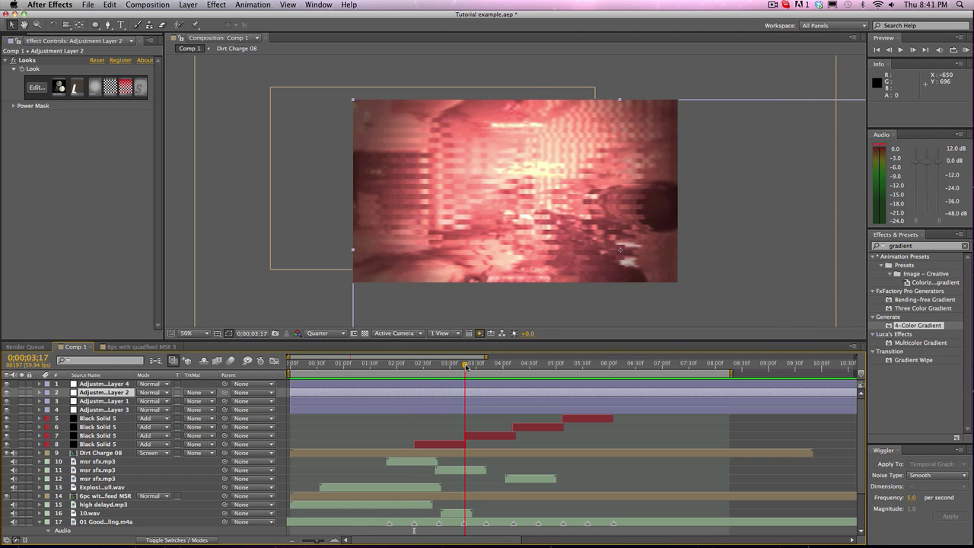
key("Page_Up")
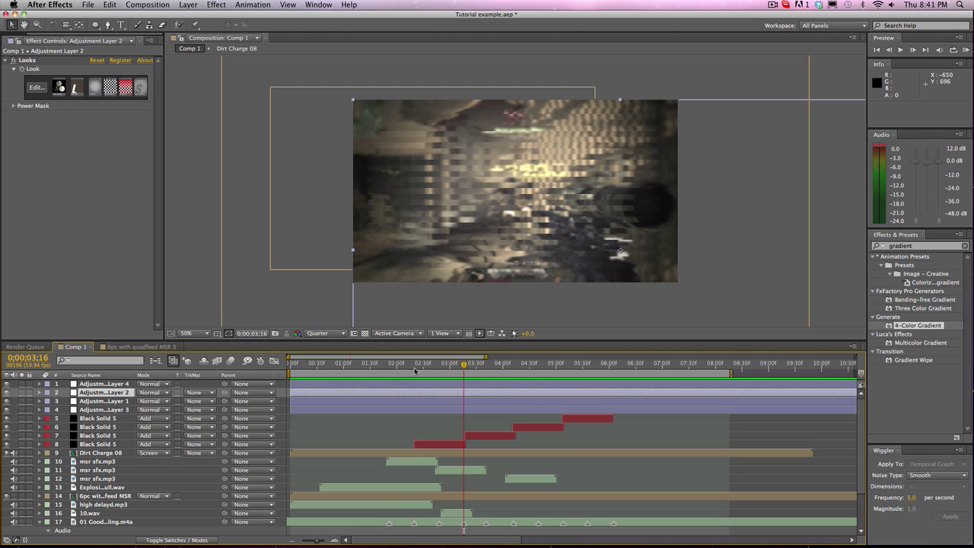
left_click_drag(420, 364, 376, 363)
left_click_drag(301, 347, 267, 356)
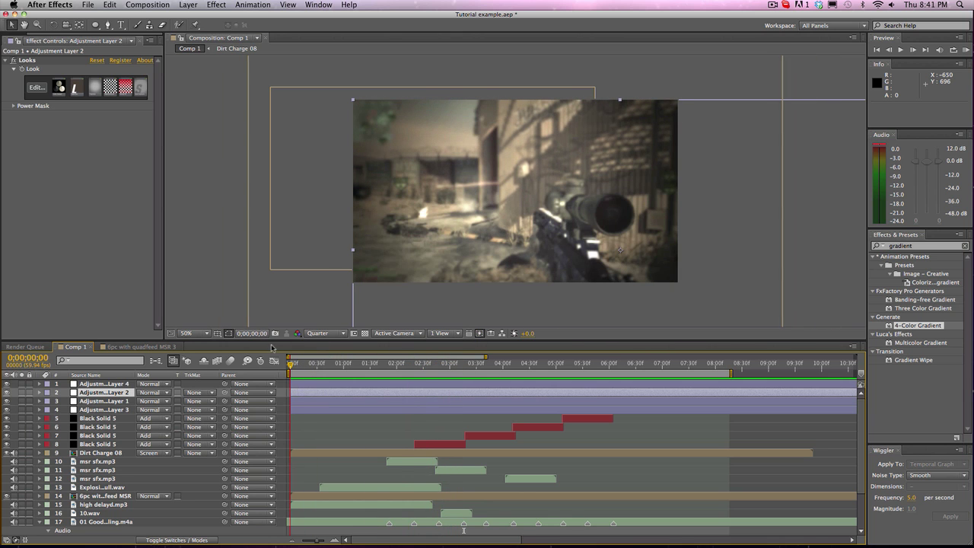
left_click(156, 346)
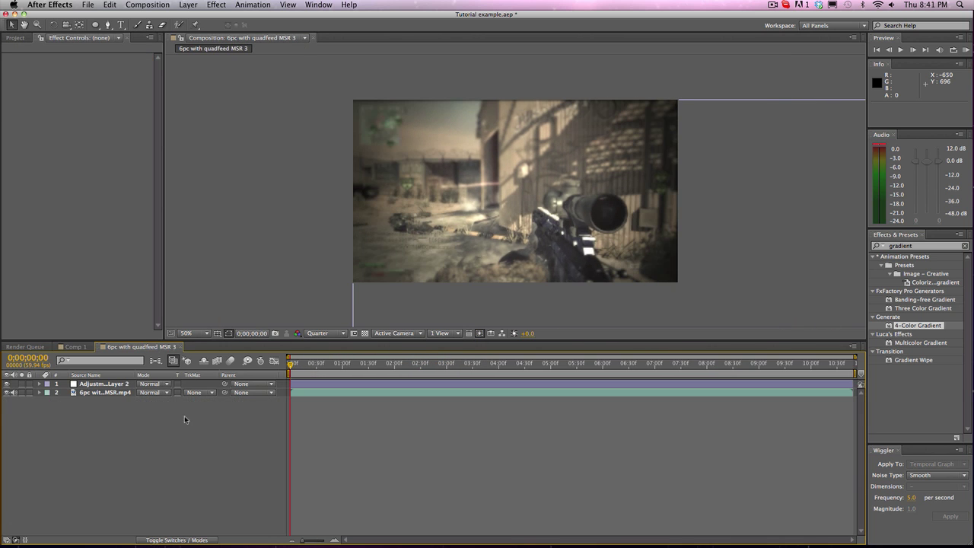
- Add a new solid, Black Solid 7, and place it below the adjustment layer
left_click(187, 3)
mouse_move(195, 15)
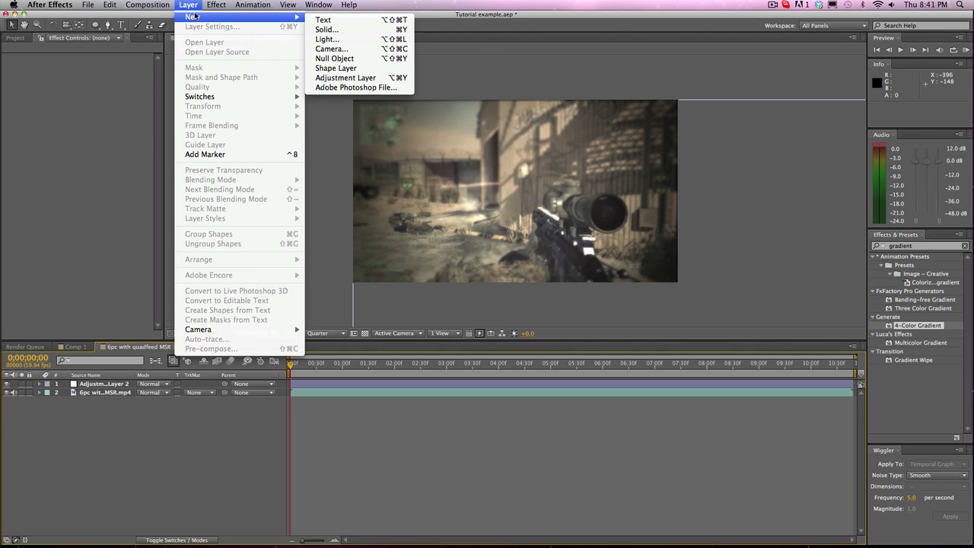
left_click(336, 30)
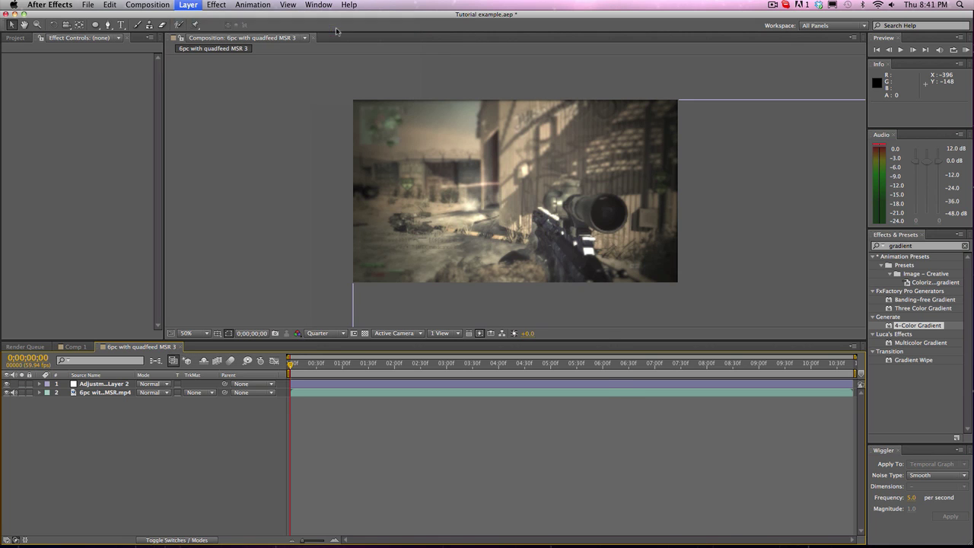
left_click(561, 385)
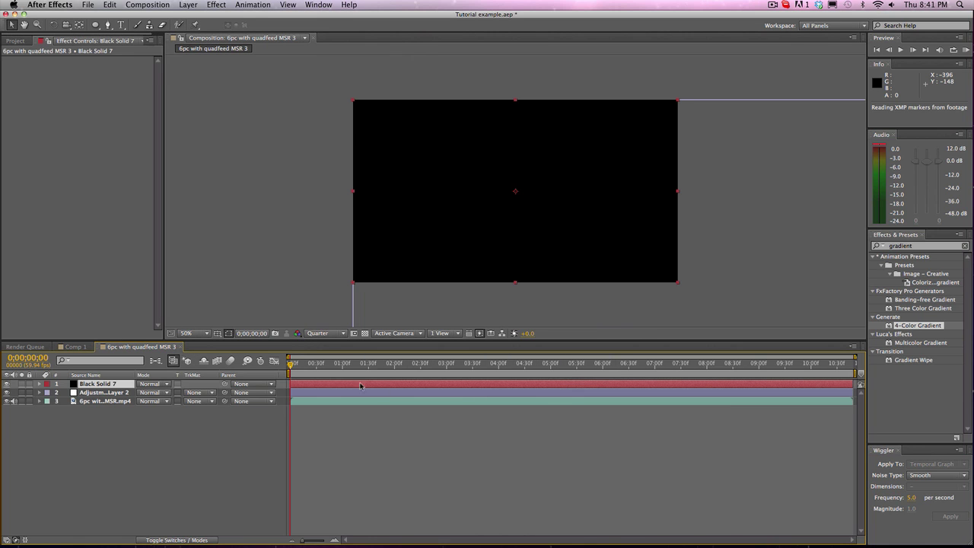
left_click_drag(116, 379, 115, 402)
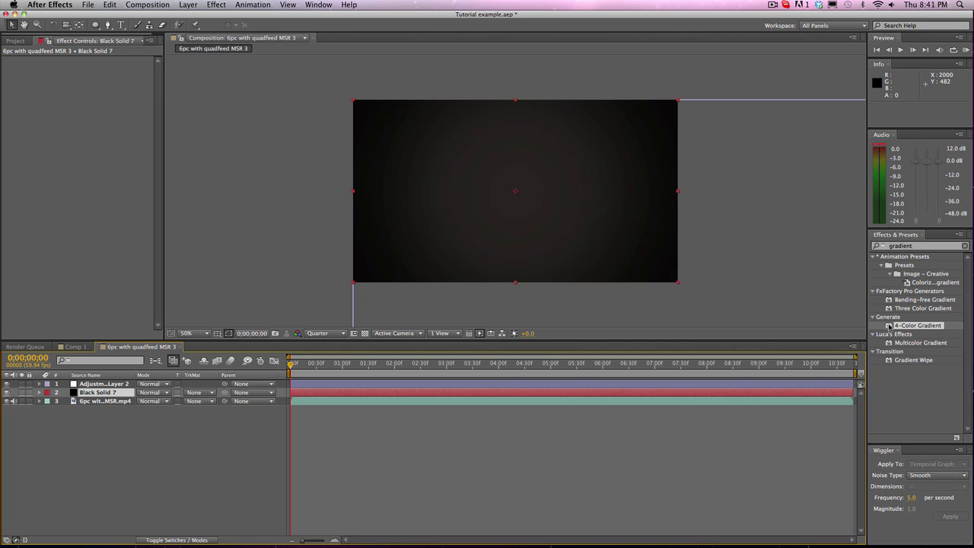
- Apply the 4-Color Gradient effect to Black Solid 7
left_click_drag(890, 326, 720, 396)
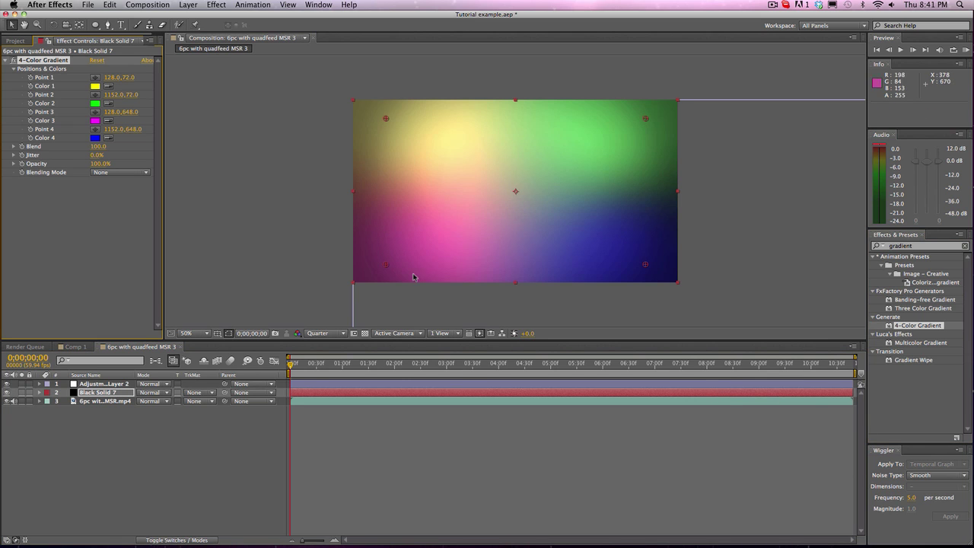
left_click(193, 267)
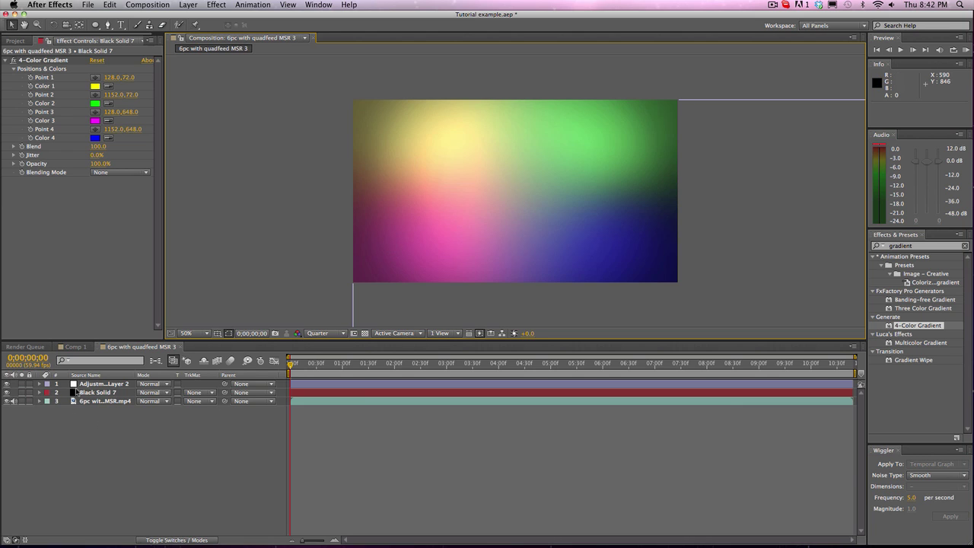
left_click(95, 384)
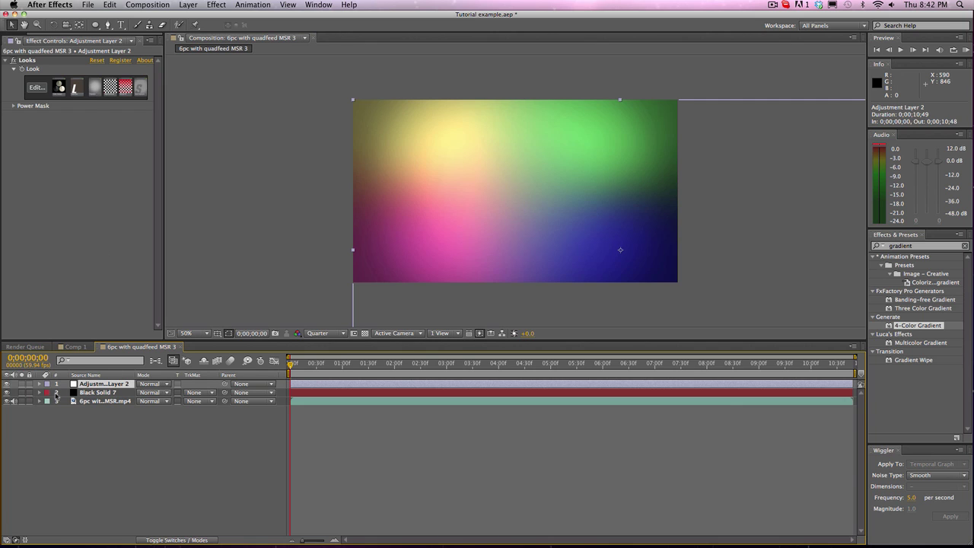
- Set Black Solid 7's blending mode to Add
left_click(98, 393)
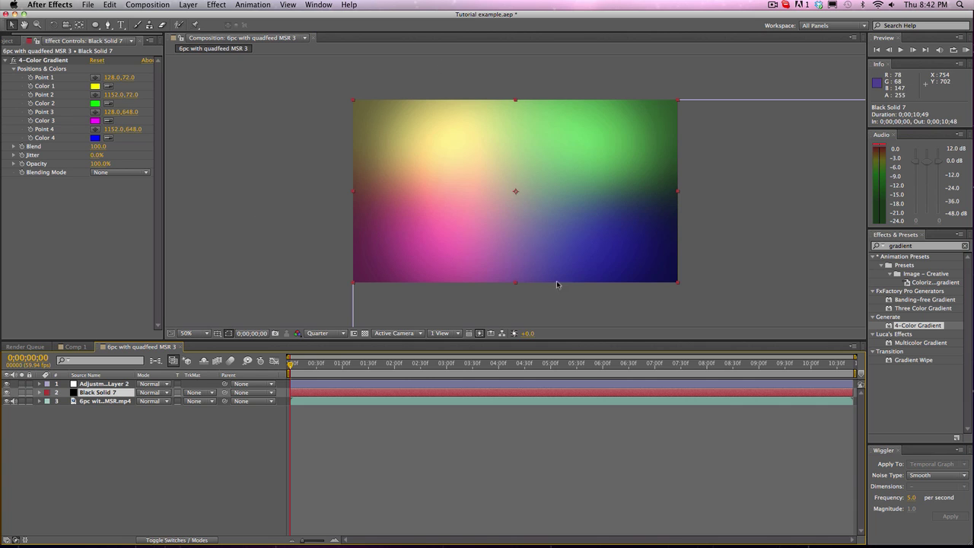
left_click(95, 384)
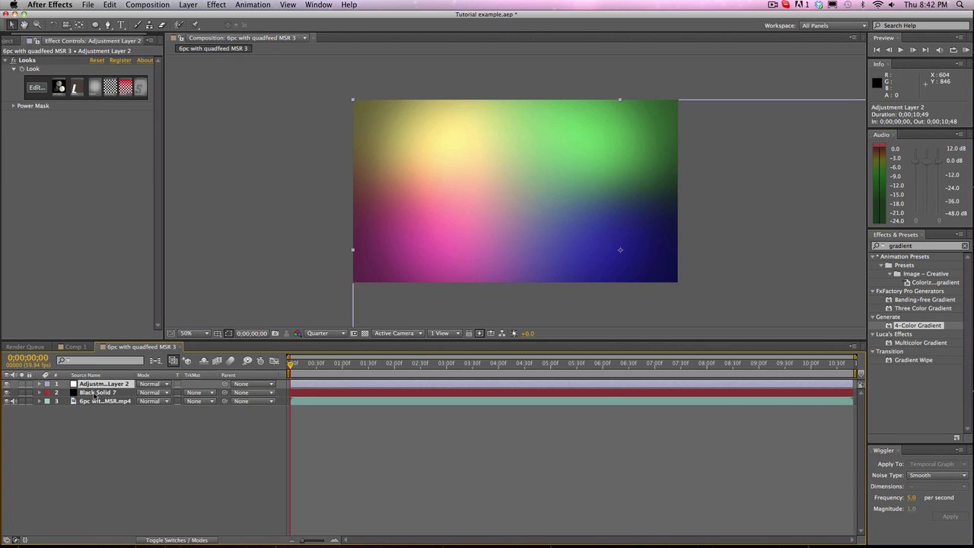
left_click(95, 393)
left_click(164, 393)
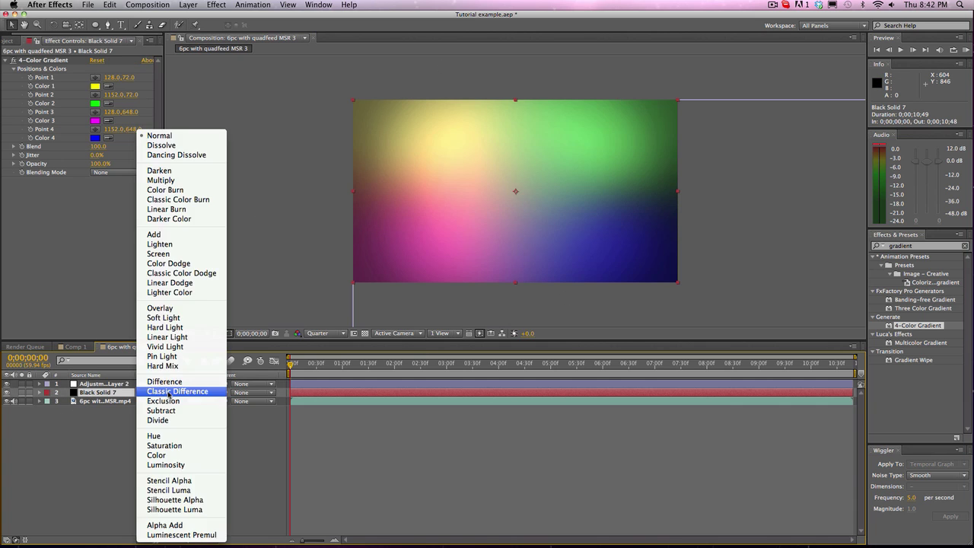
left_click(161, 239)
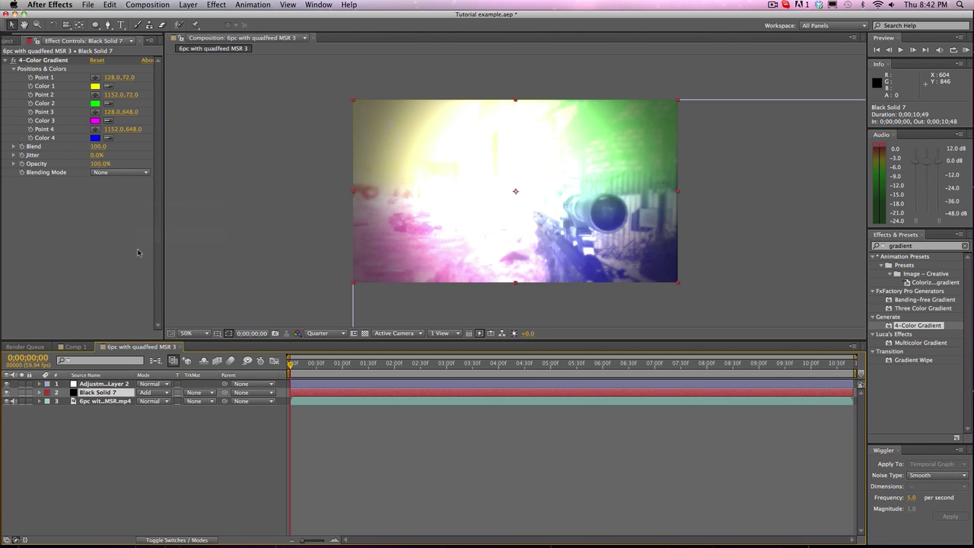
- Set Black Solid 7's opacity to 50%, keeping it below the adjustment layer
left_click(39, 392)
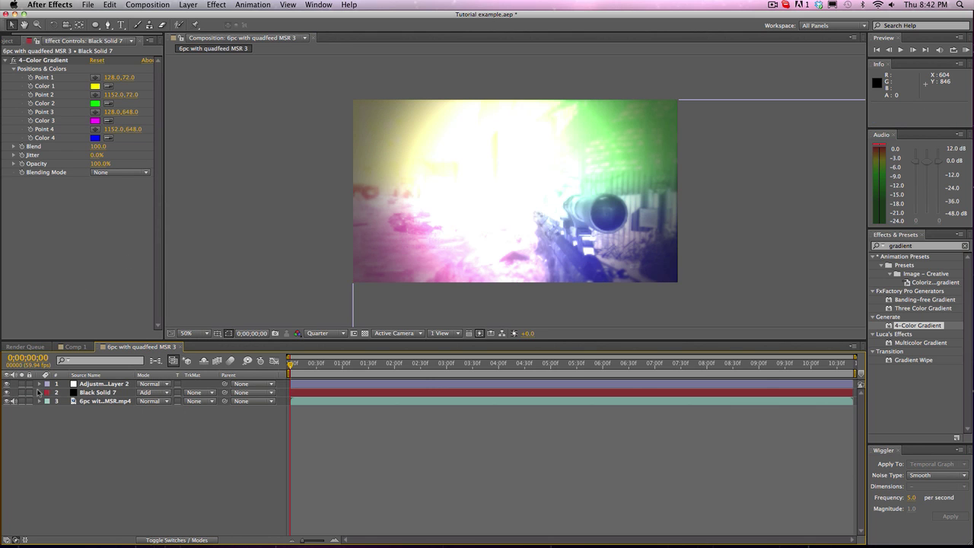
left_click(39, 393)
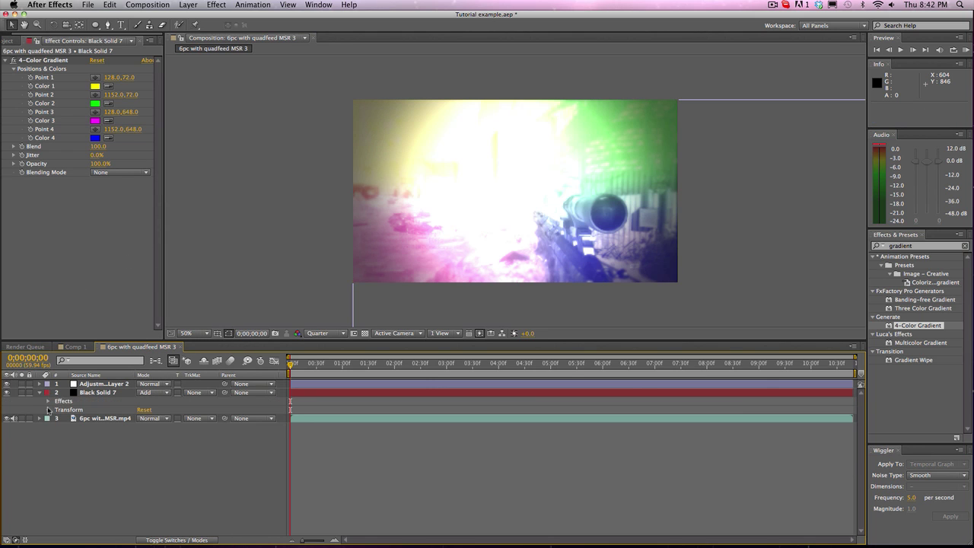
left_click(48, 410)
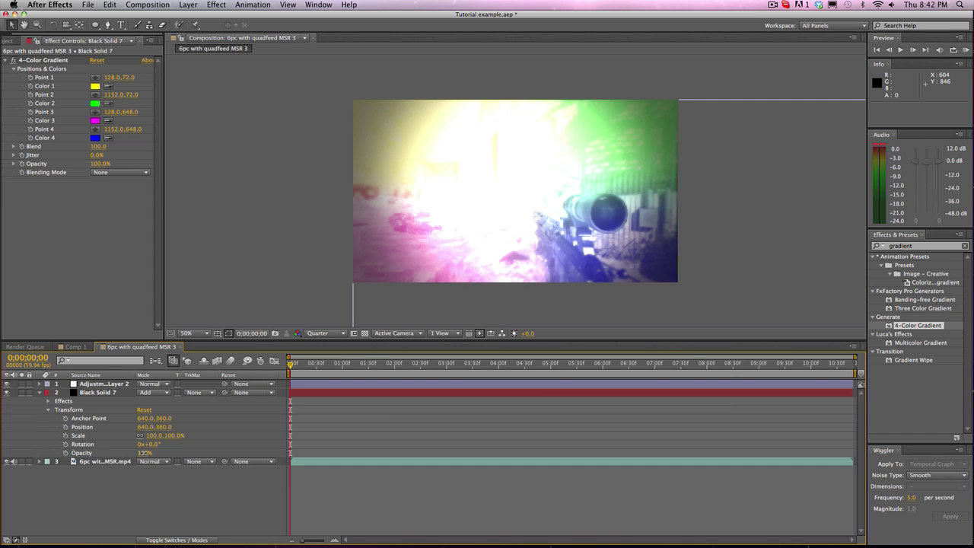
left_click_drag(143, 453, 225, 431)
left_click(115, 393)
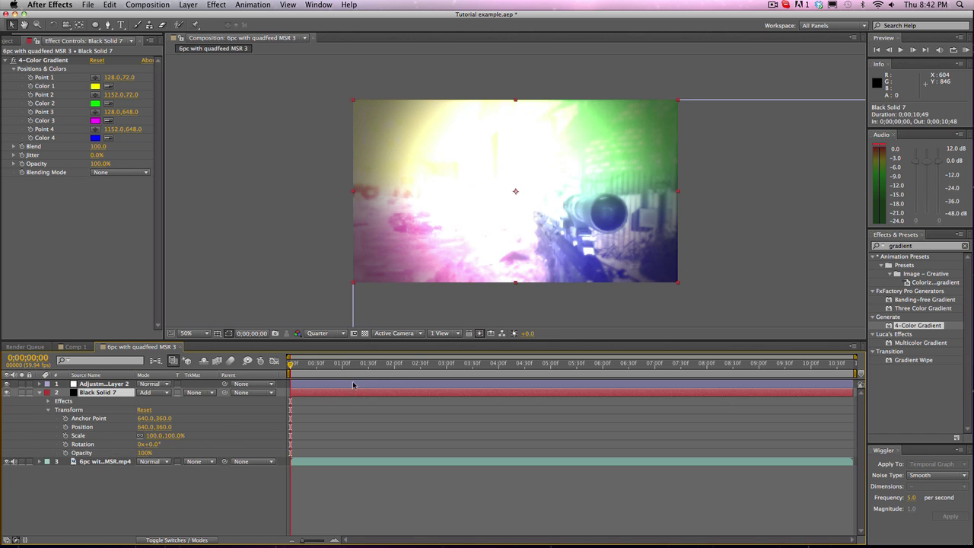
left_click_drag(118, 392, 120, 383)
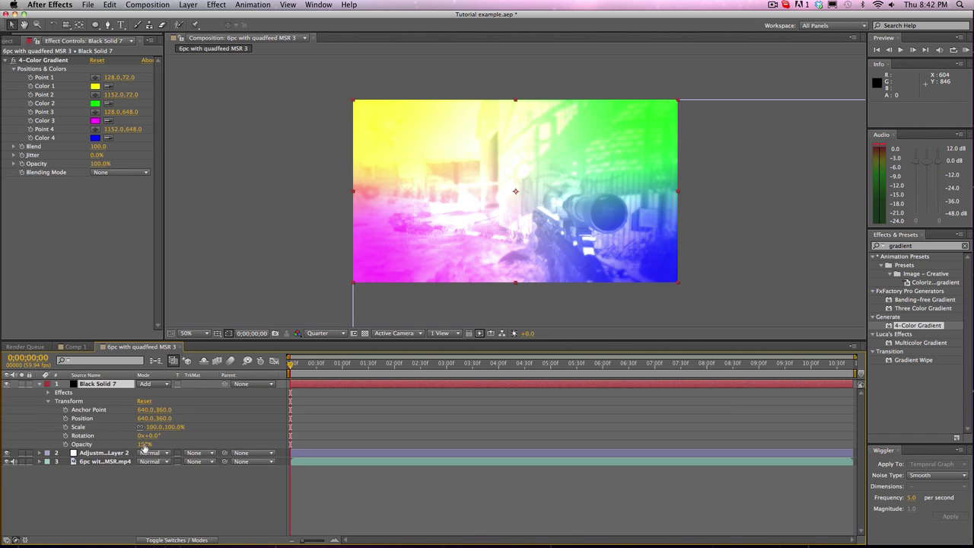
left_click_drag(145, 447, 161, 434)
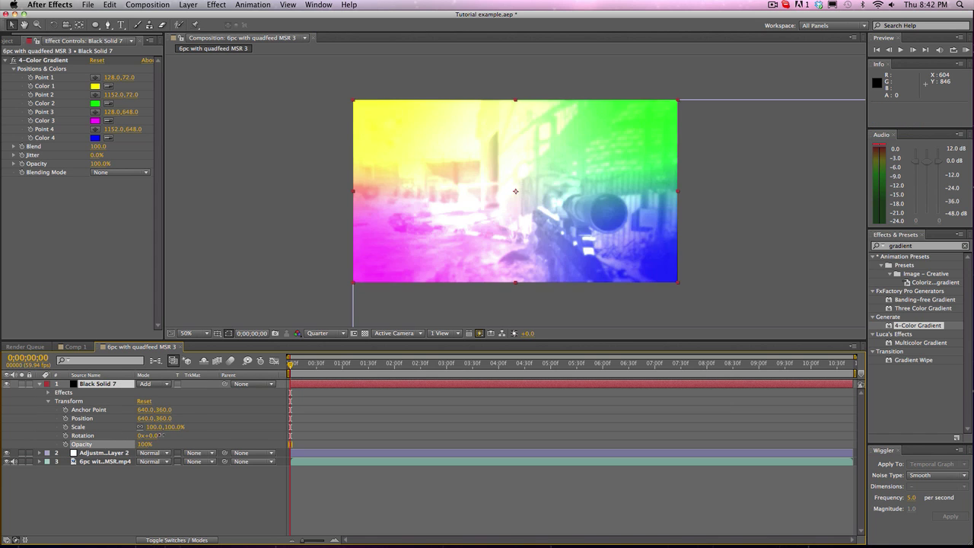
left_click_drag(120, 384, 118, 457)
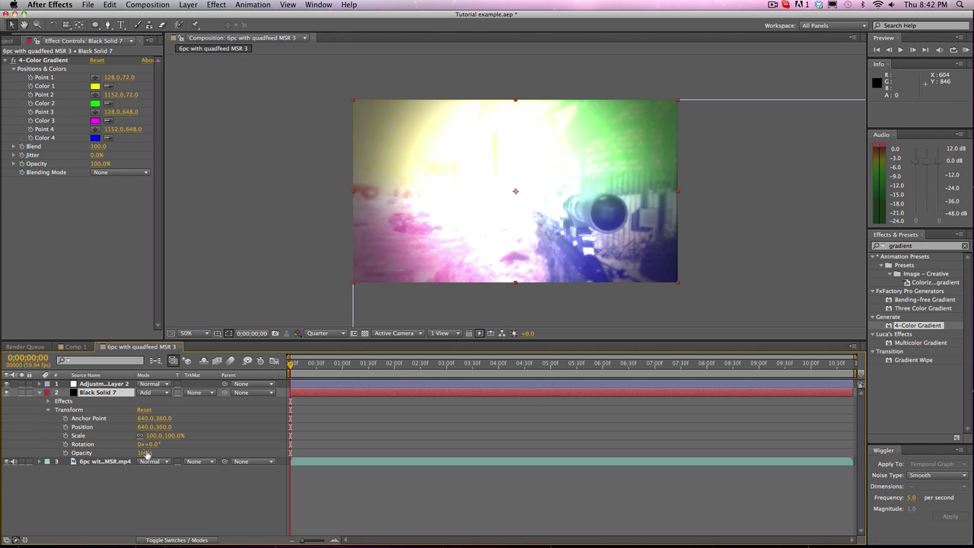
left_click(145, 453)
type("50")
key("Return")
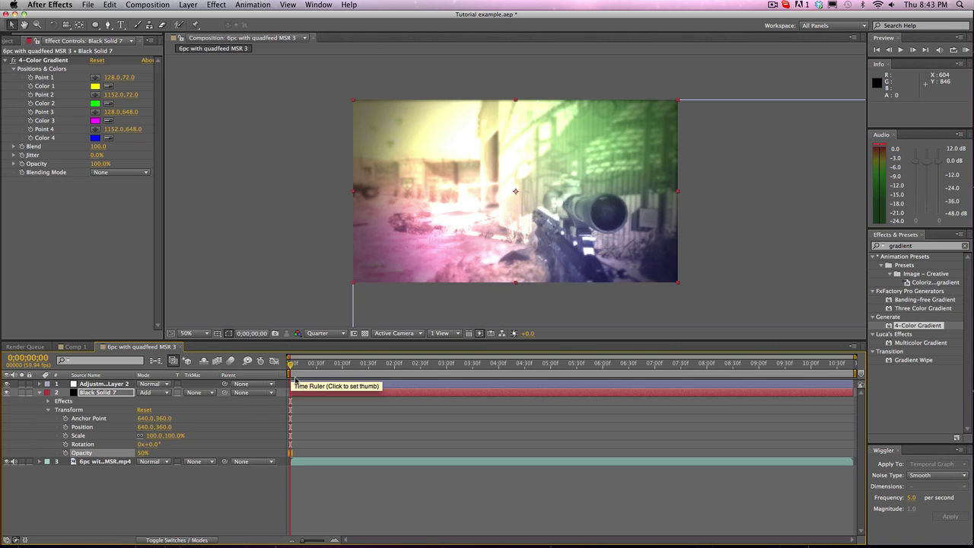
- Keyframe Black Solid 7's opacity from 50% at 0s to 0% at one second
left_click(40, 393)
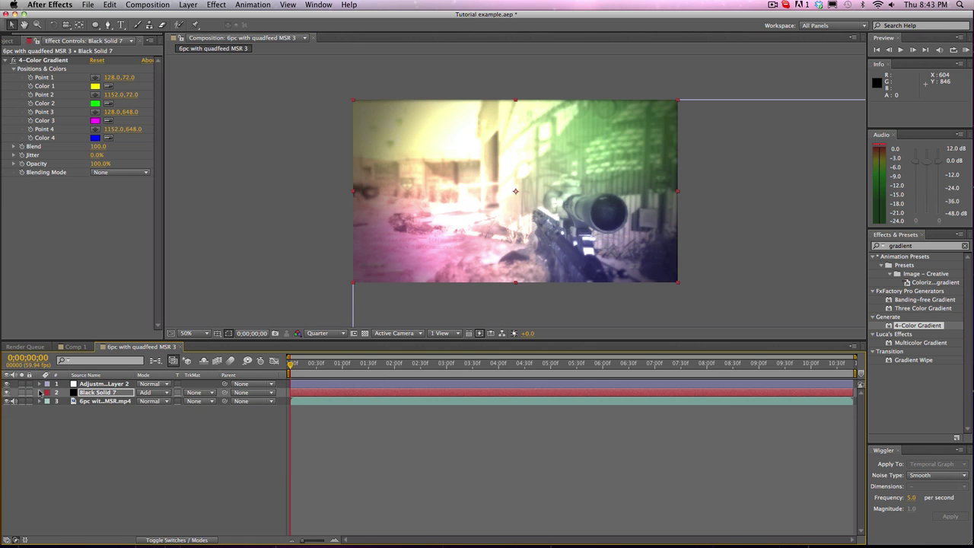
left_click(105, 396)
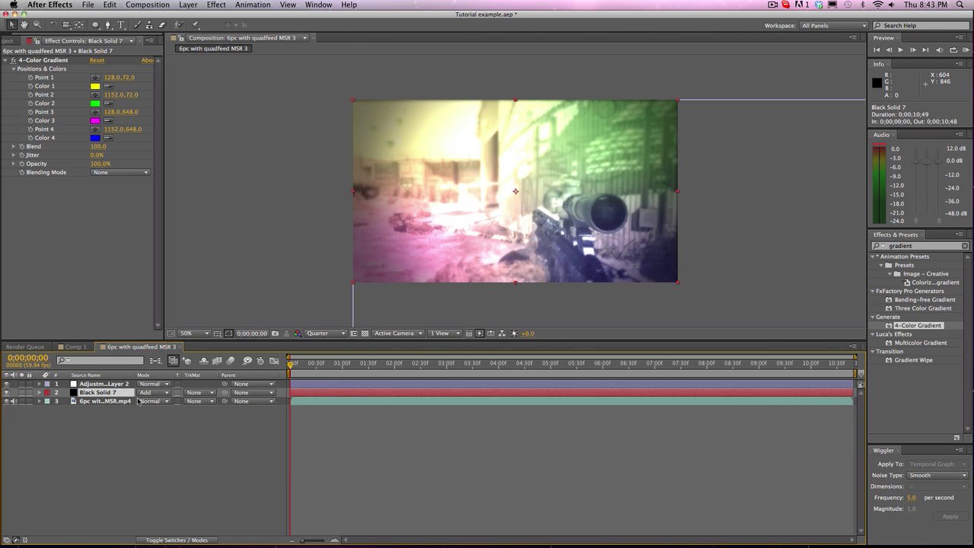
left_click(168, 394)
left_click(89, 434)
left_click(40, 393)
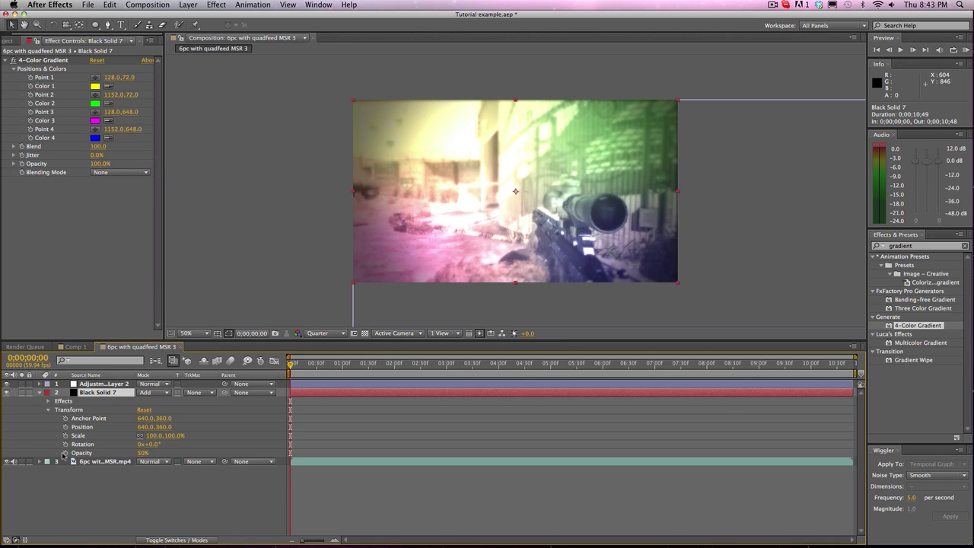
left_click(64, 453)
left_click_drag(300, 369, 343, 365)
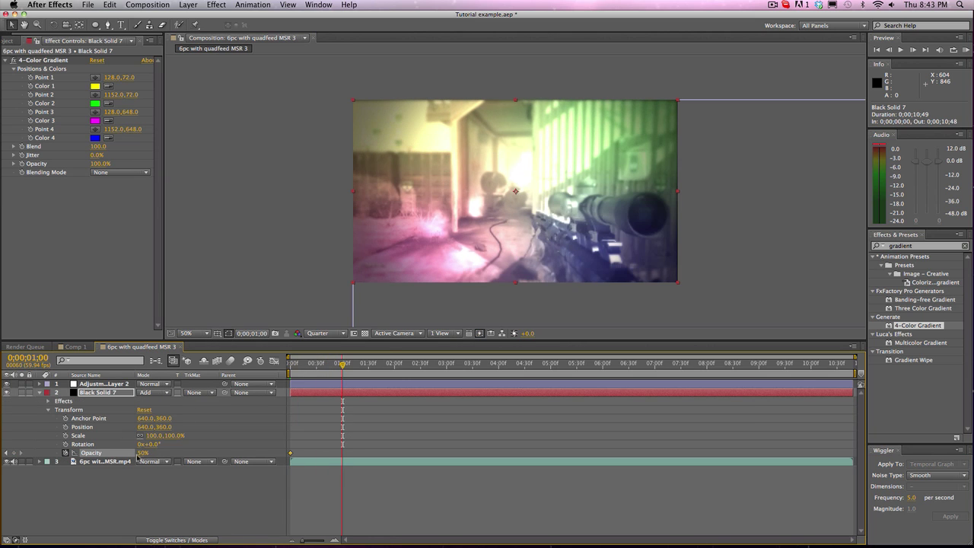
left_click_drag(141, 455, 131, 455)
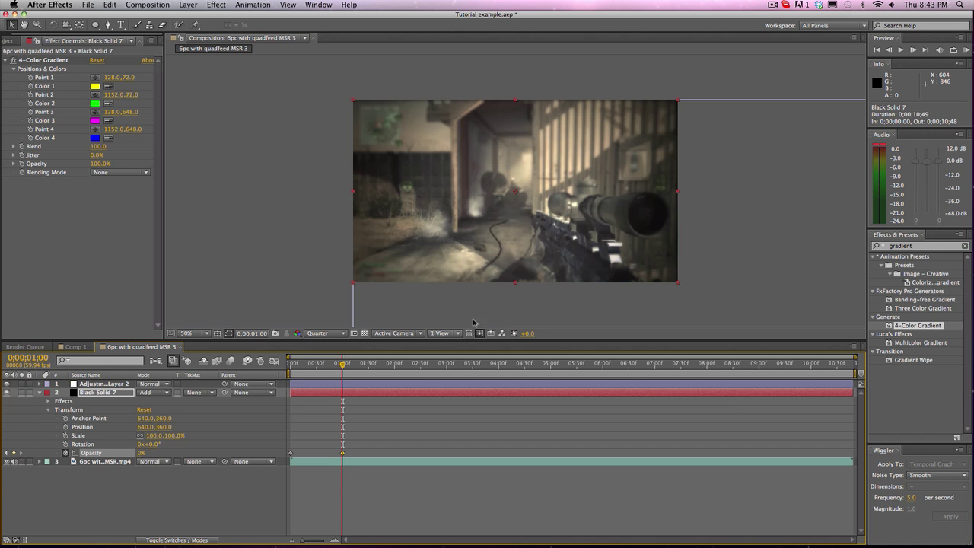
- Preview the gradient fade-out twice
left_click(967, 50)
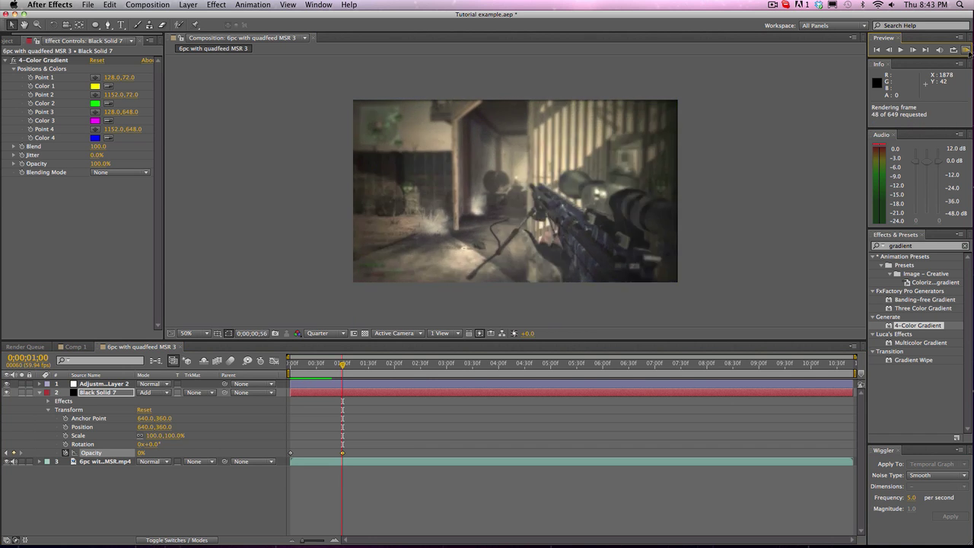
left_click(969, 50)
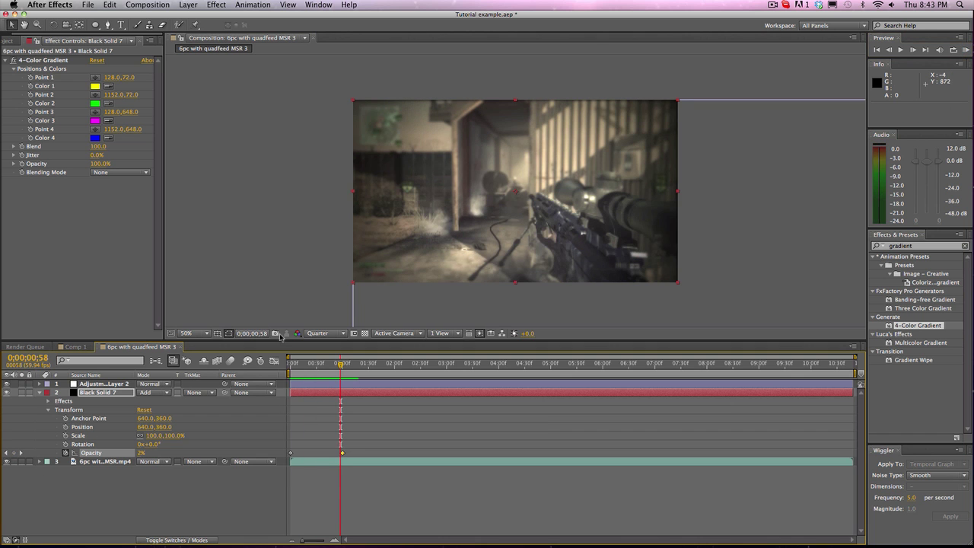
left_click(968, 50)
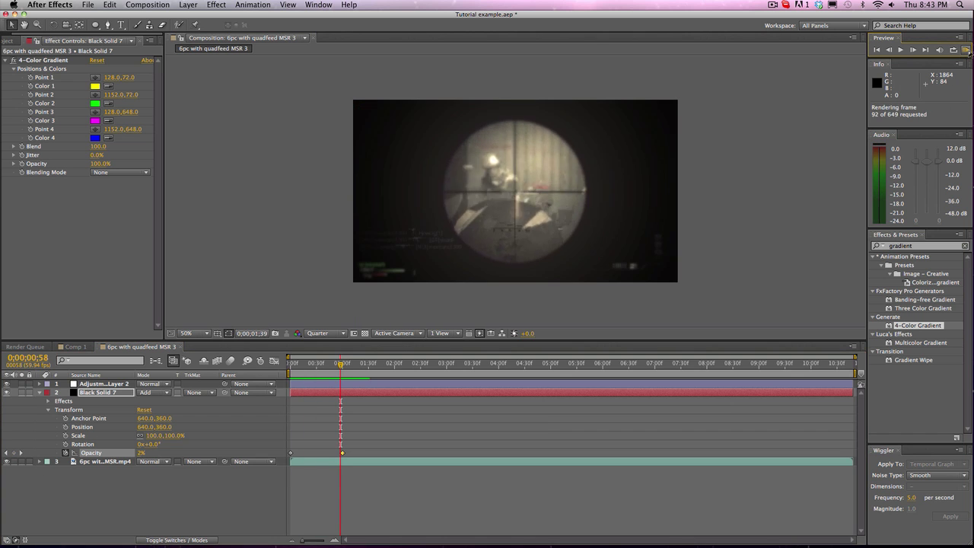
left_click(666, 209)
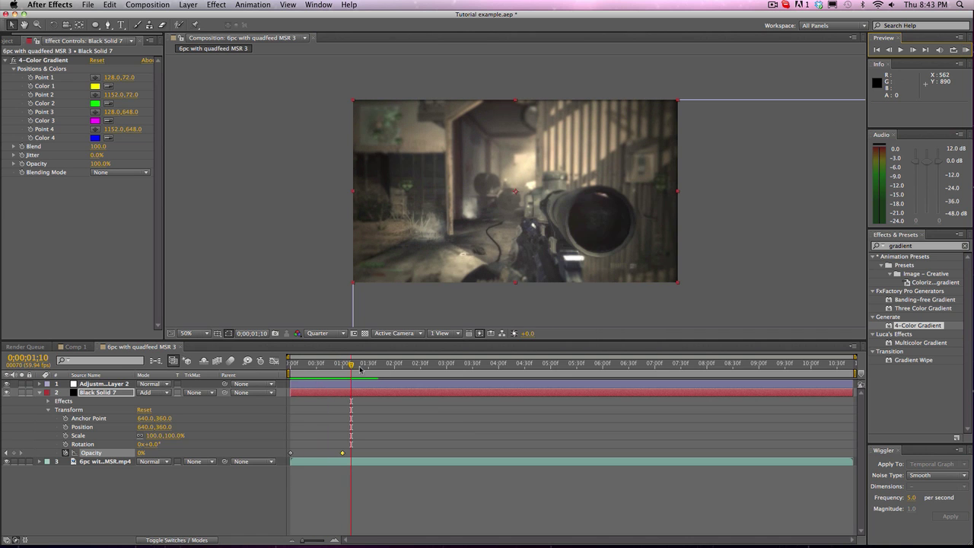
- Split Black Solid 7 at one second and delete the part after the fade
left_click_drag(351, 364, 343, 365)
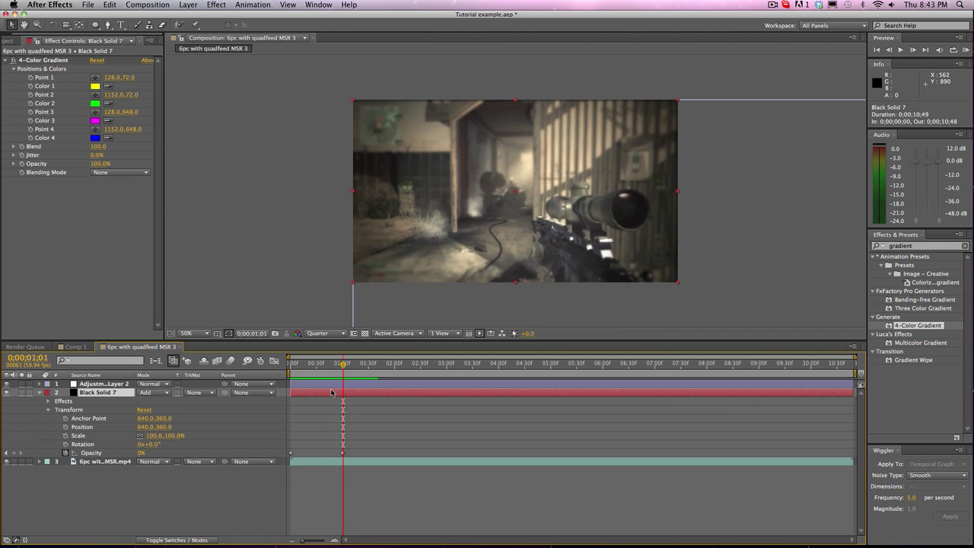
key("super+shift+d")
left_click(357, 393)
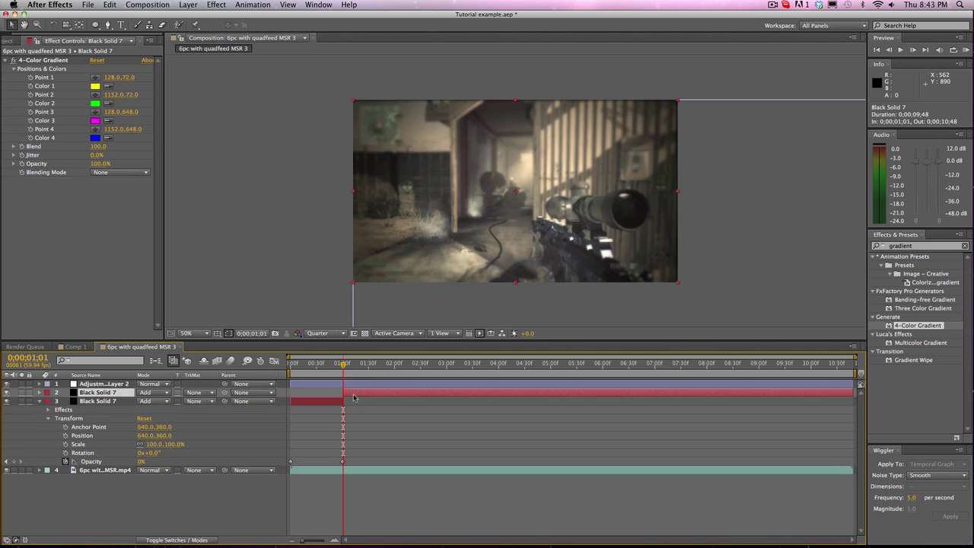
key("Delete")
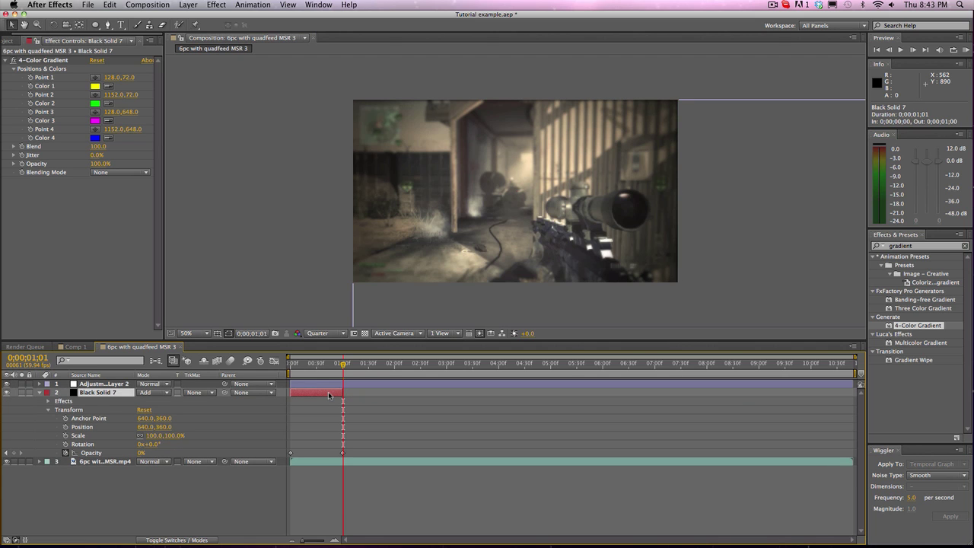
- Duplicate the flash to start at one second, preview, and return to 0;00;01;01
key("super+d")
left_click_drag(318, 395, 354, 393)
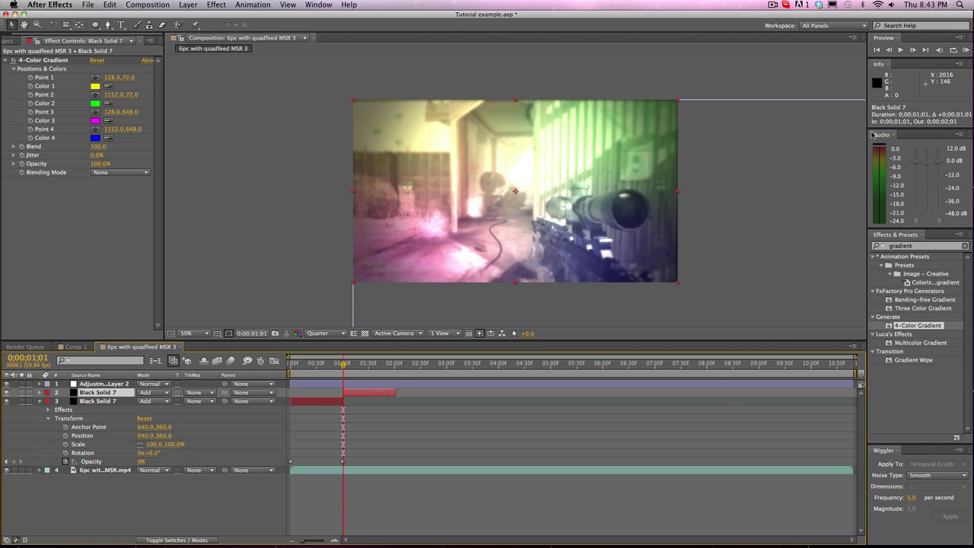
left_click(967, 50)
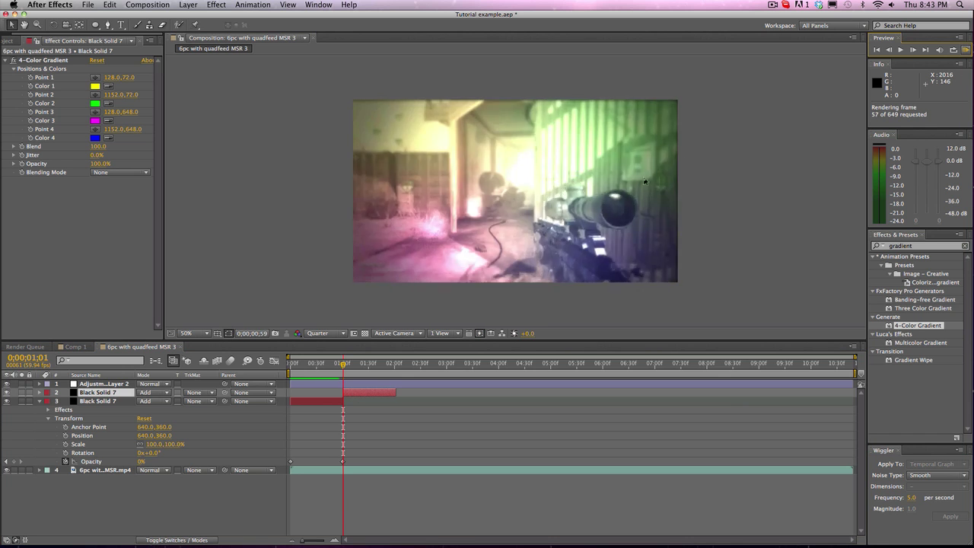
left_click(967, 50)
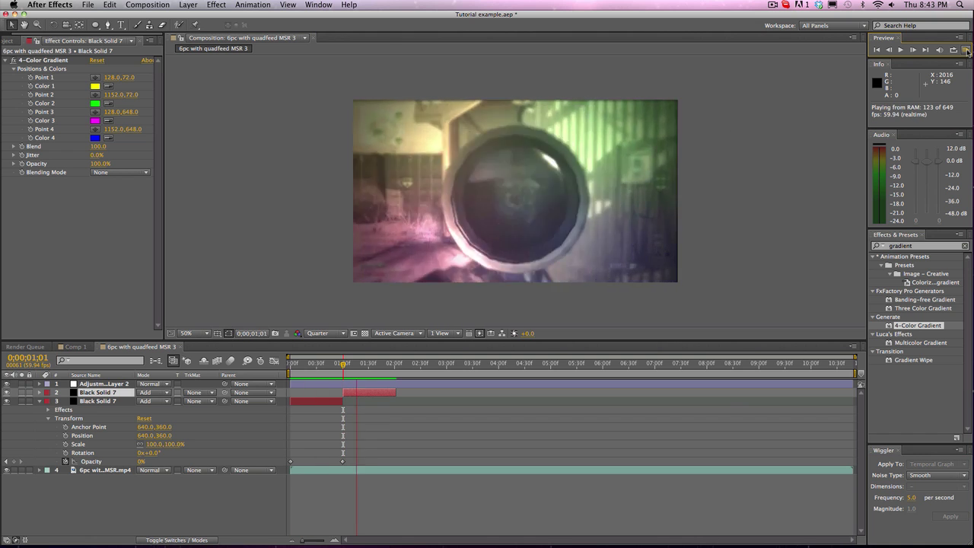
left_click_drag(368, 364, 343, 365)
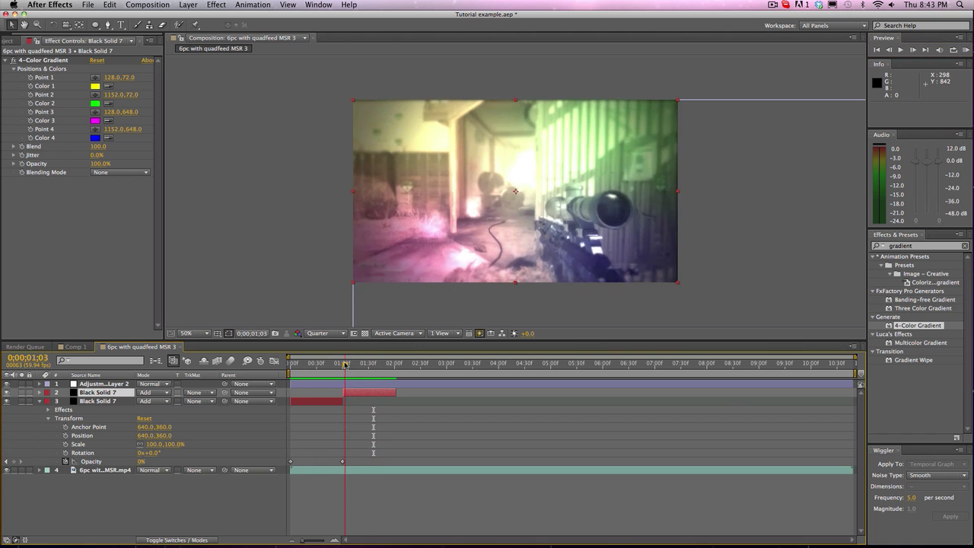
- Delete the second flash's 4-Color Gradient and apply a red Fill at 50% opacity
left_click(57, 60)
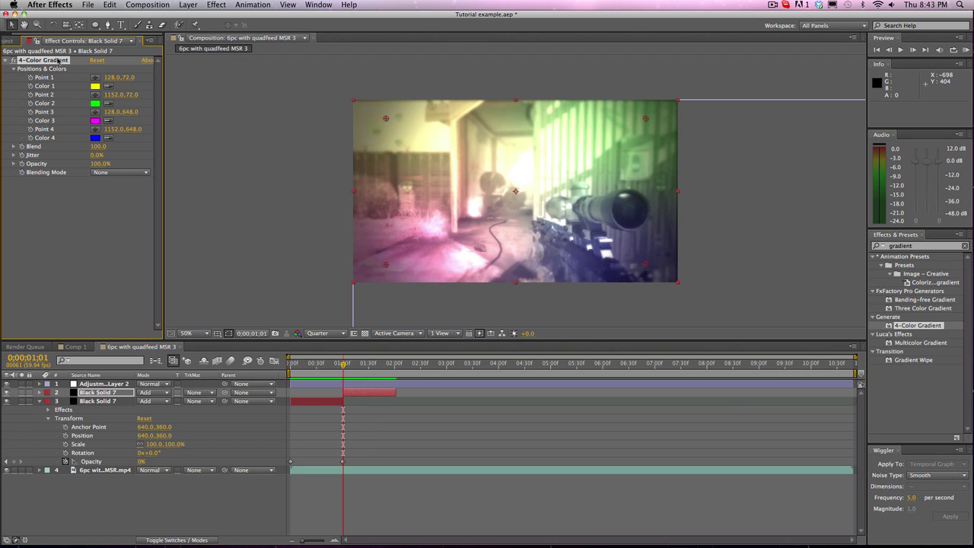
key("Delete")
left_click(965, 246)
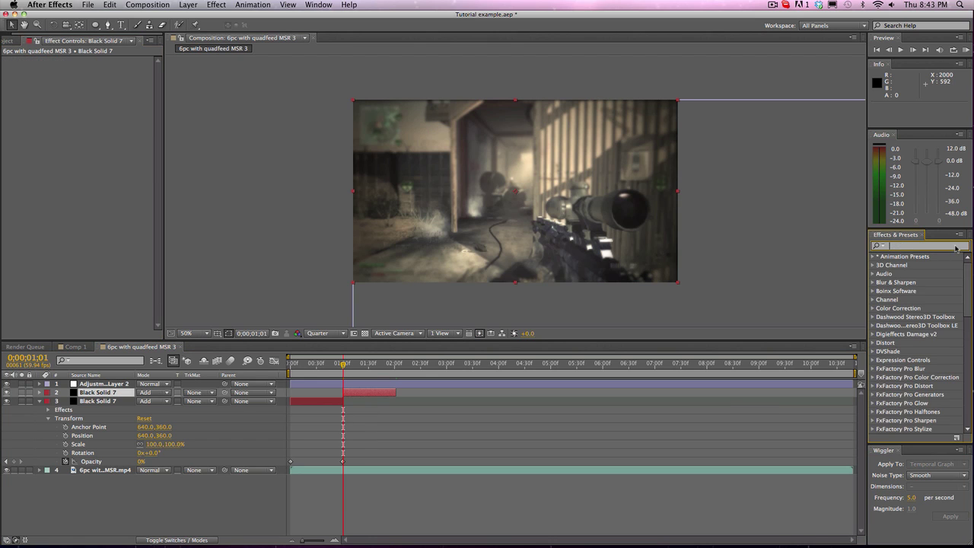
type("fill")
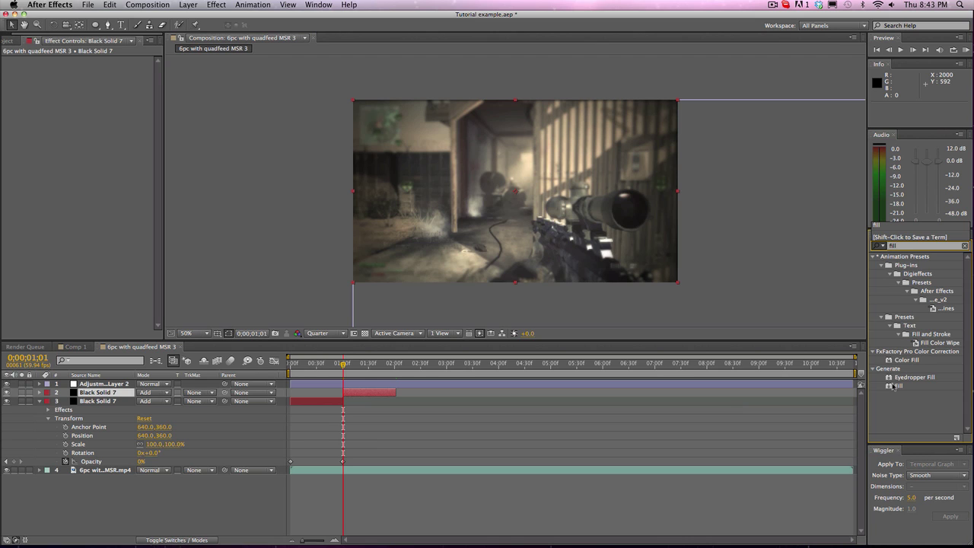
left_click_drag(890, 387, 376, 394)
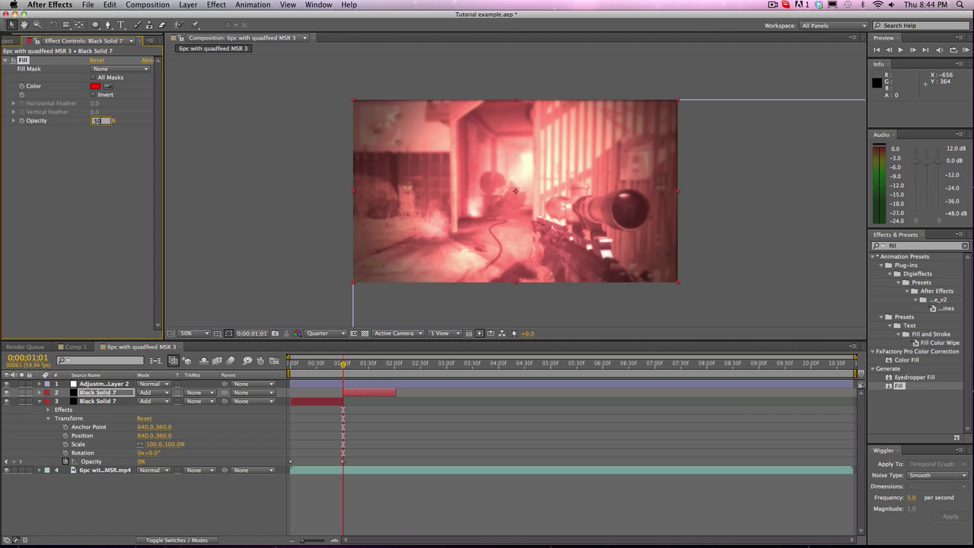
key("Return")
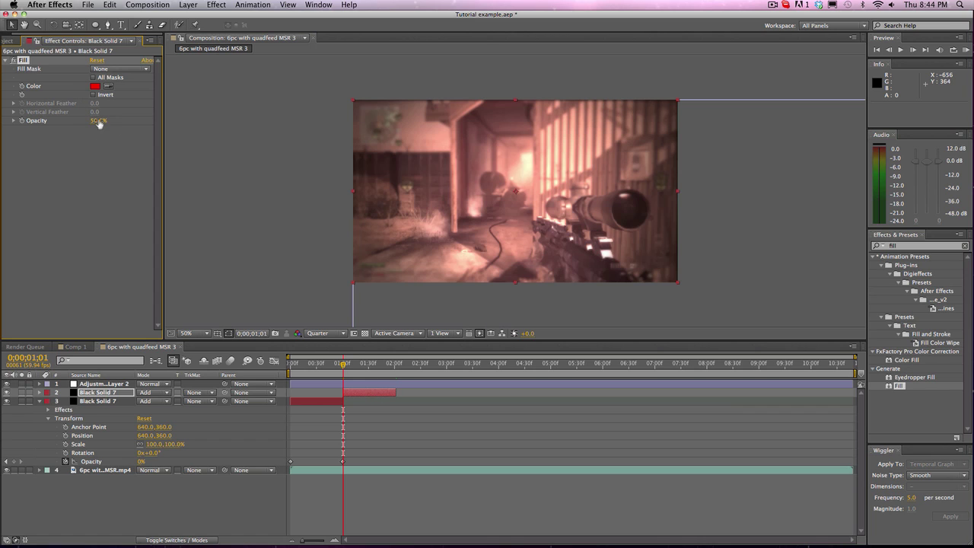
left_click(40, 401)
- Duplicate the second flash solid and start the copy at 0;00;02;01
key("KP_0")
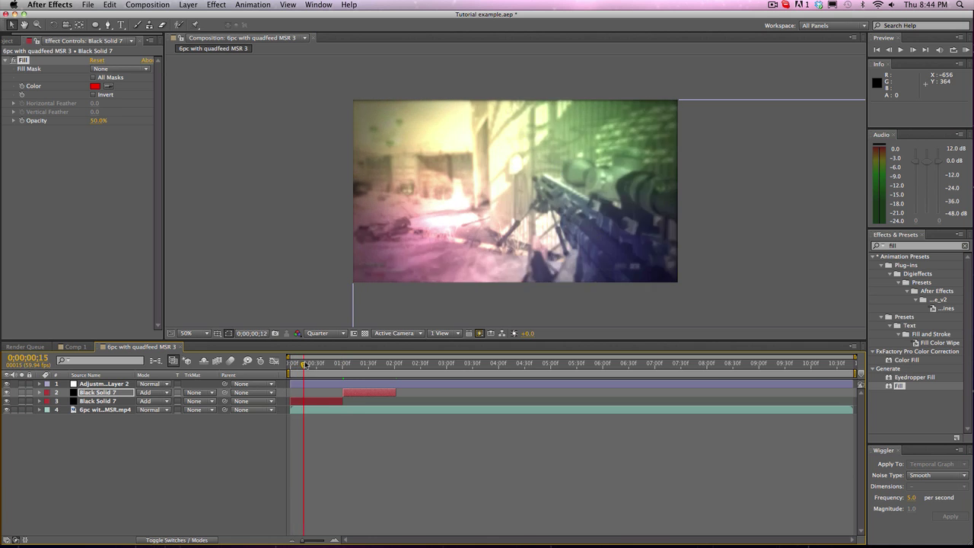
left_click_drag(336, 364, 396, 355)
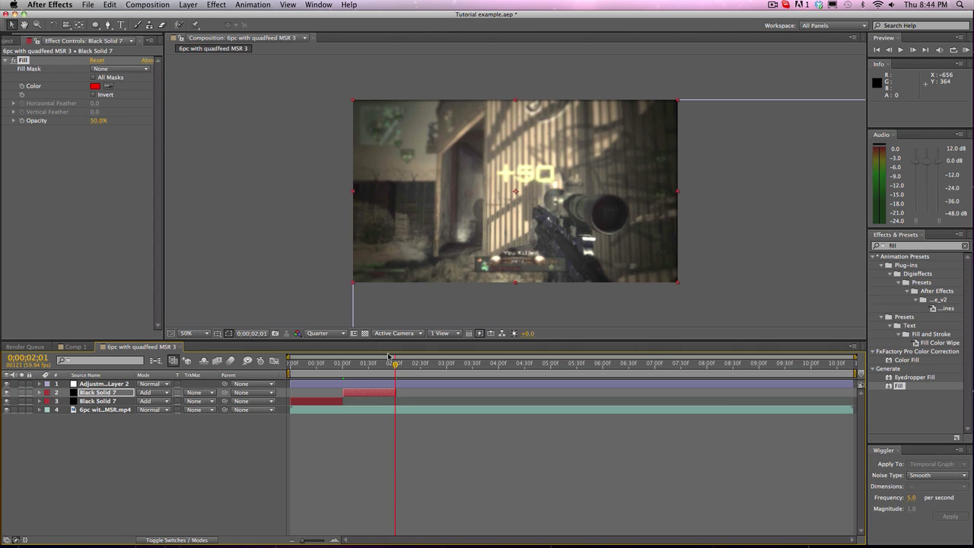
key("super+d")
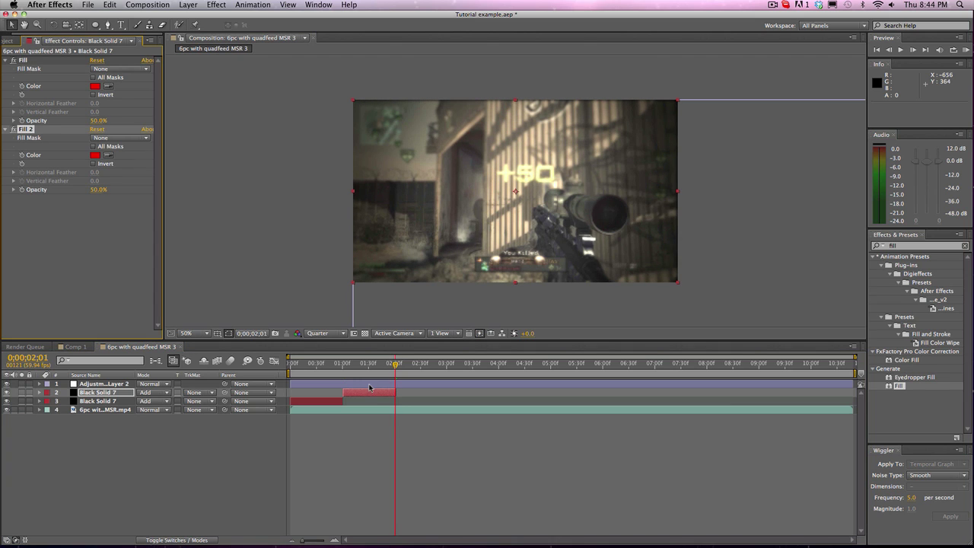
key("Delete")
left_click(372, 395)
key("super+d")
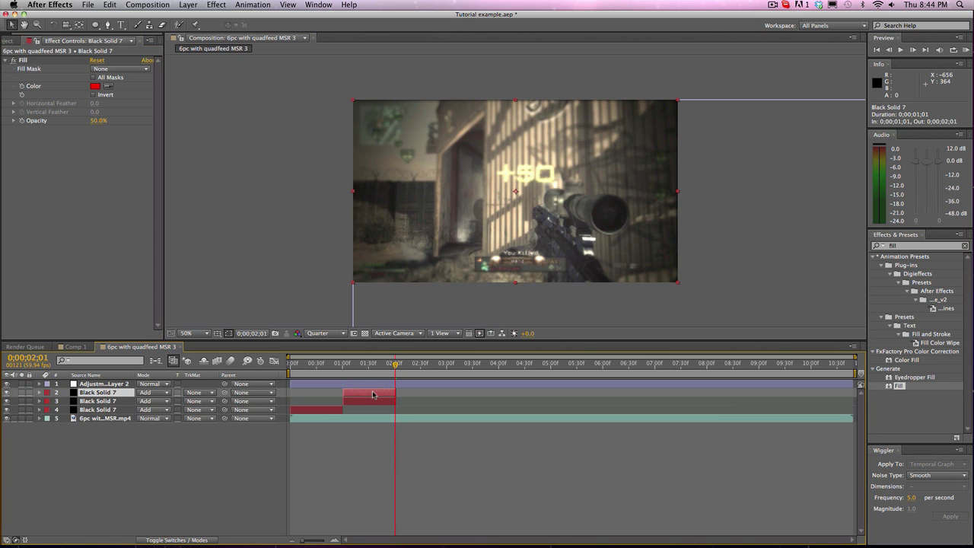
left_click_drag(365, 392, 416, 392)
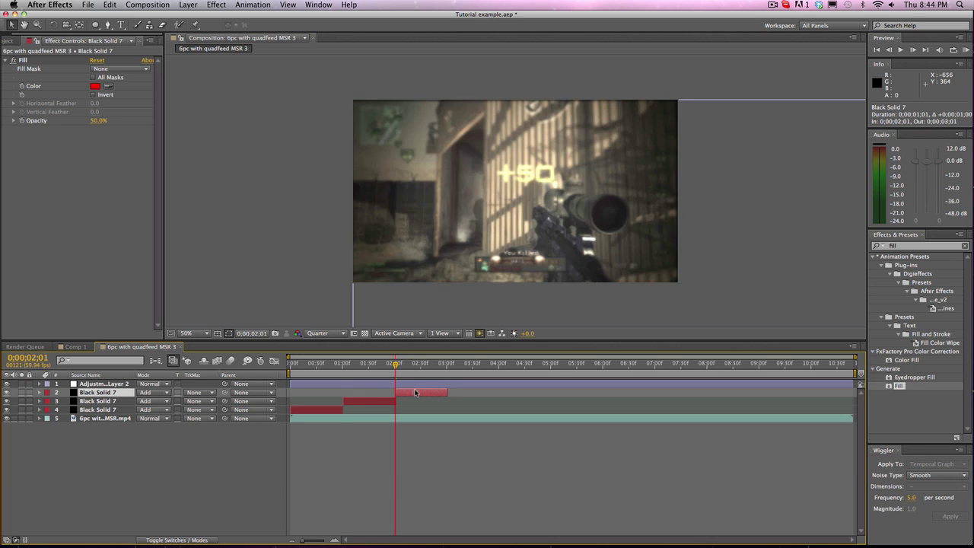
- Change the new flash's Fill colour to deep blue 1800FF
left_click(98, 86)
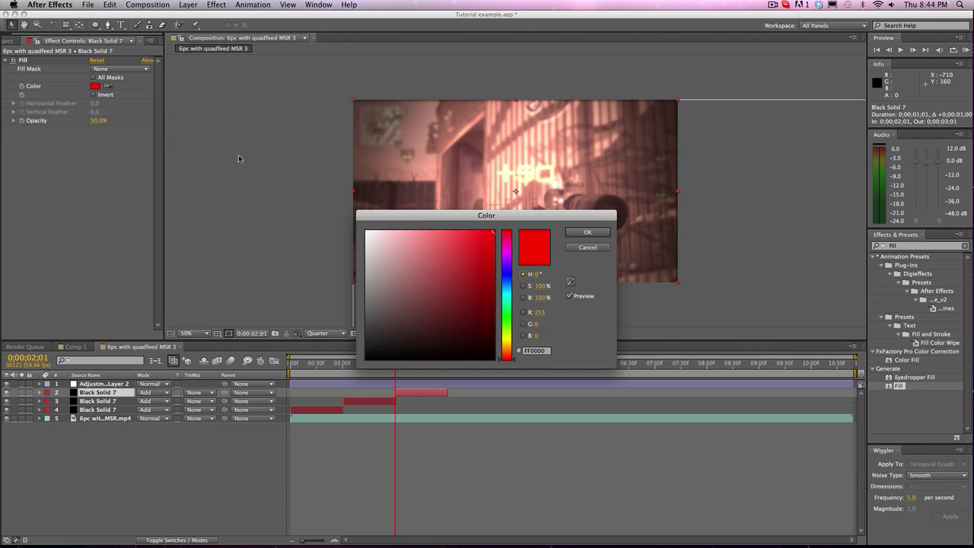
left_click_drag(506, 269, 509, 286)
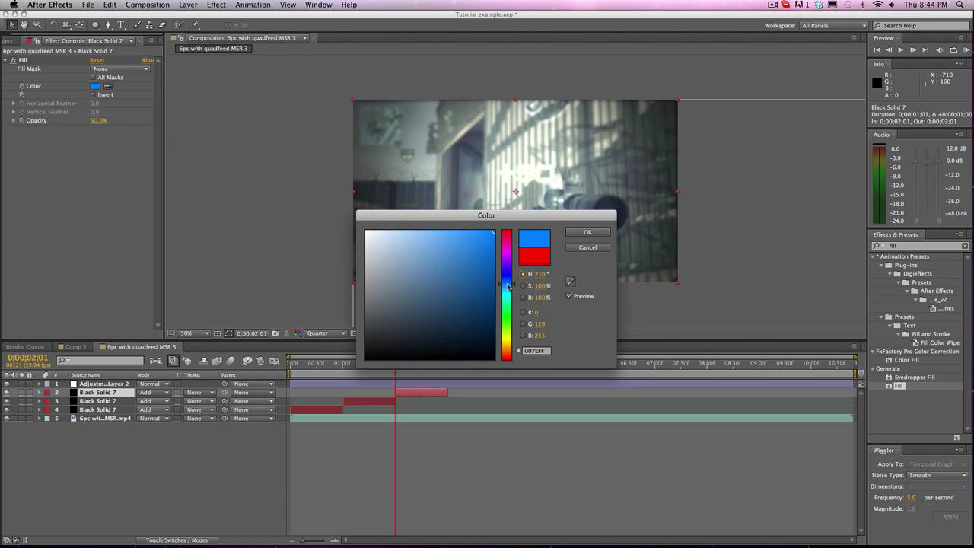
left_click(566, 233)
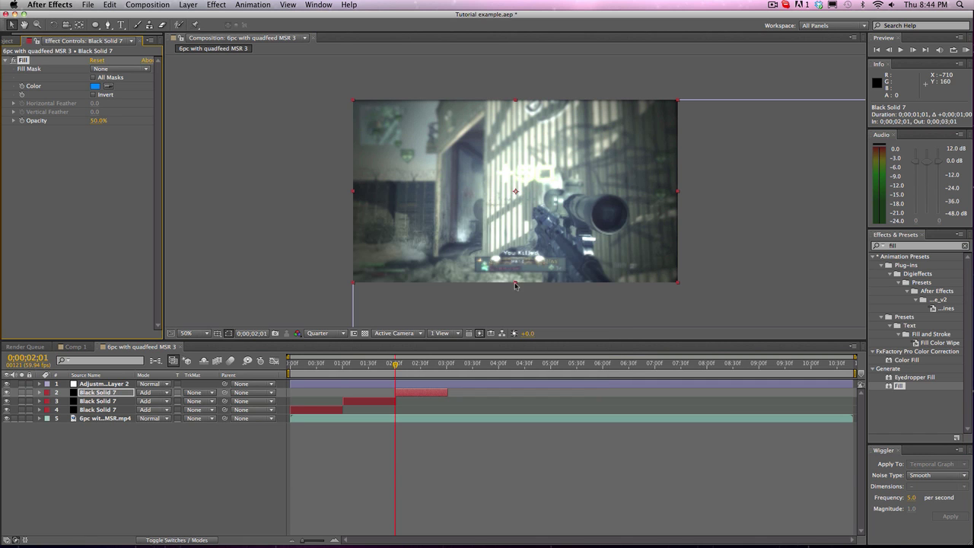
mouse_move(395, 366)
left_mouse_down()
mouse_move(454, 363)
mouse_move(396, 347)
left_mouse_up()
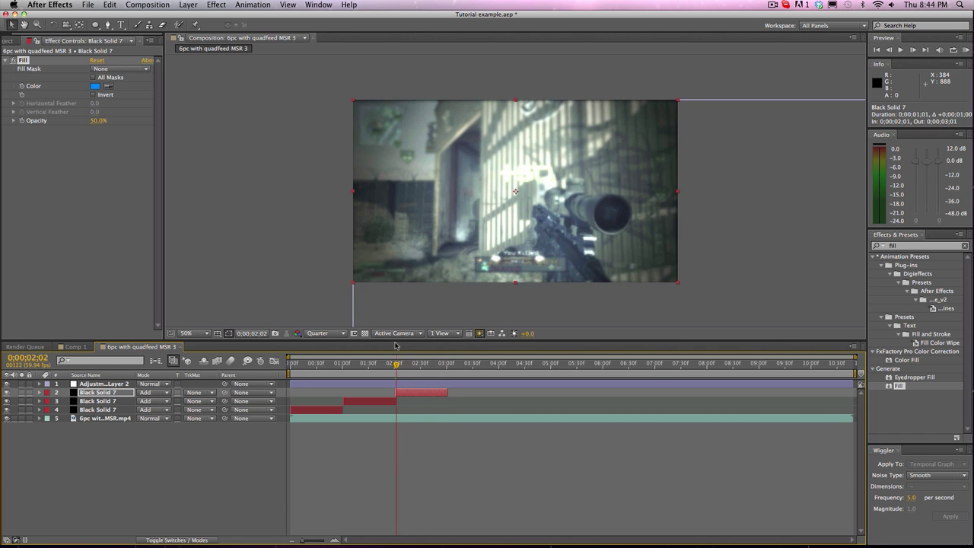
left_click(96, 86)
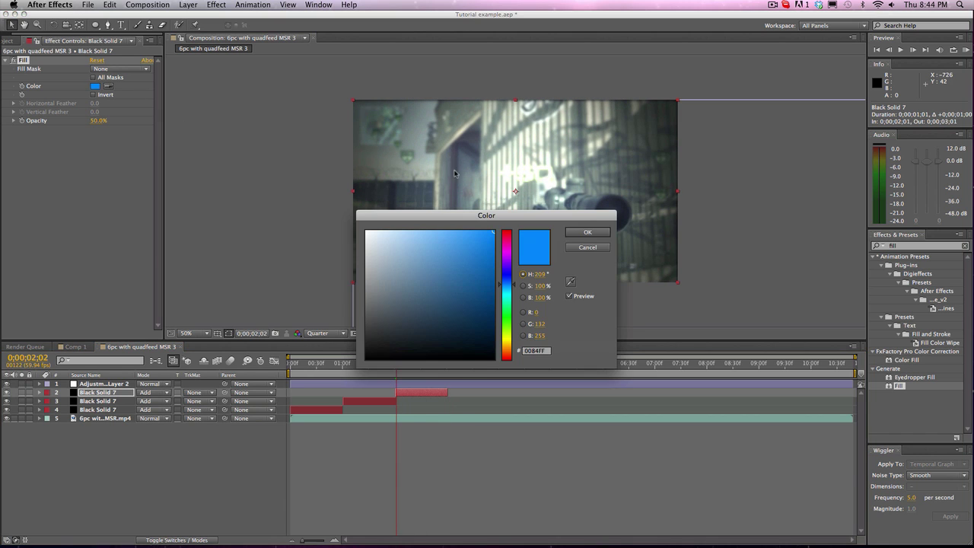
left_click_drag(508, 284, 510, 273)
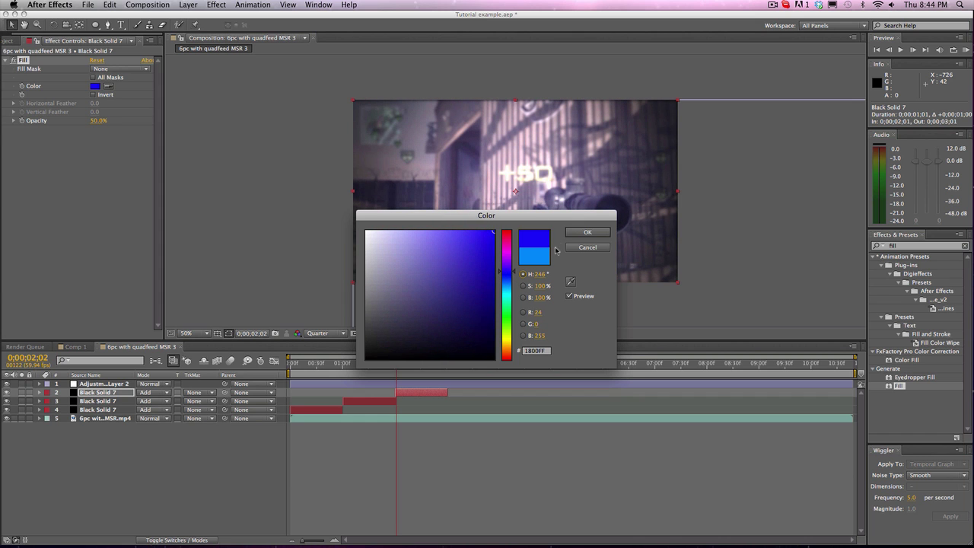
left_click(588, 232)
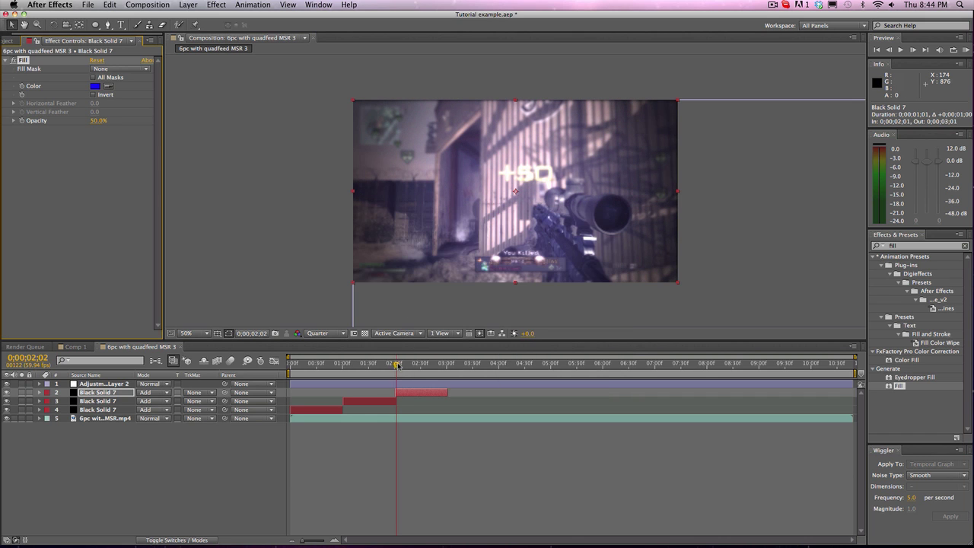
left_click_drag(395, 365, 449, 338)
left_click(412, 393)
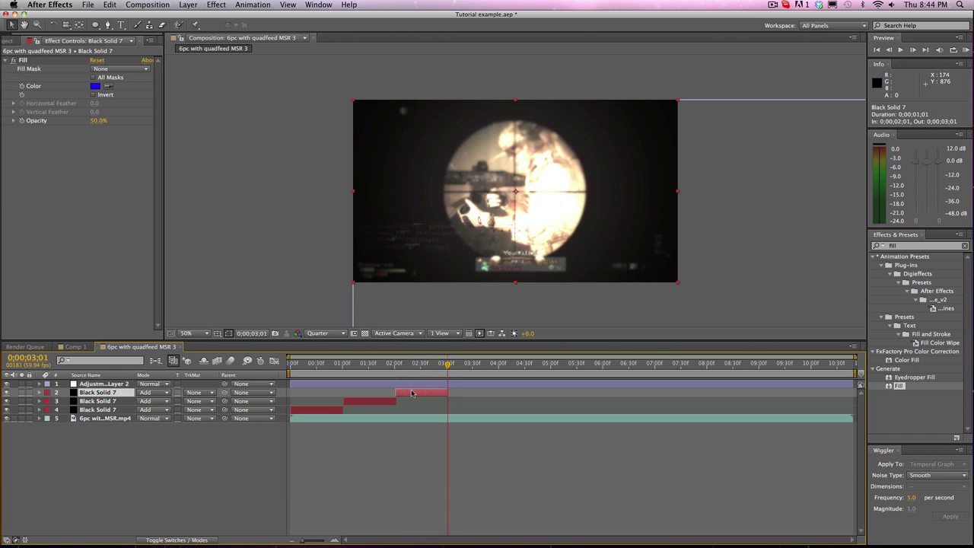
- Duplicate the flash to start at 0;00;03;01 with an orange FF7E00 fill, then preview
key("super+d")
key("bracketleft")
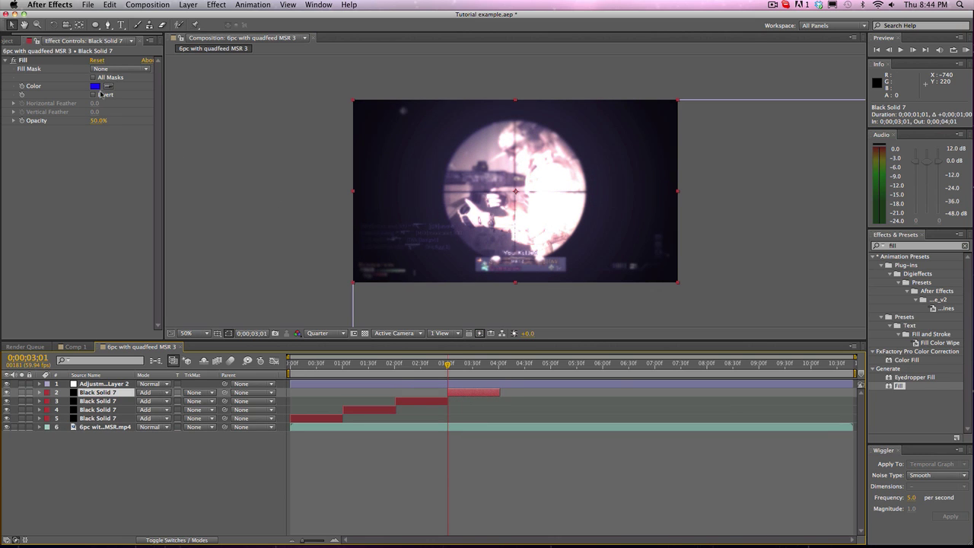
left_click(94, 86)
left_click_drag(509, 309, 504, 348)
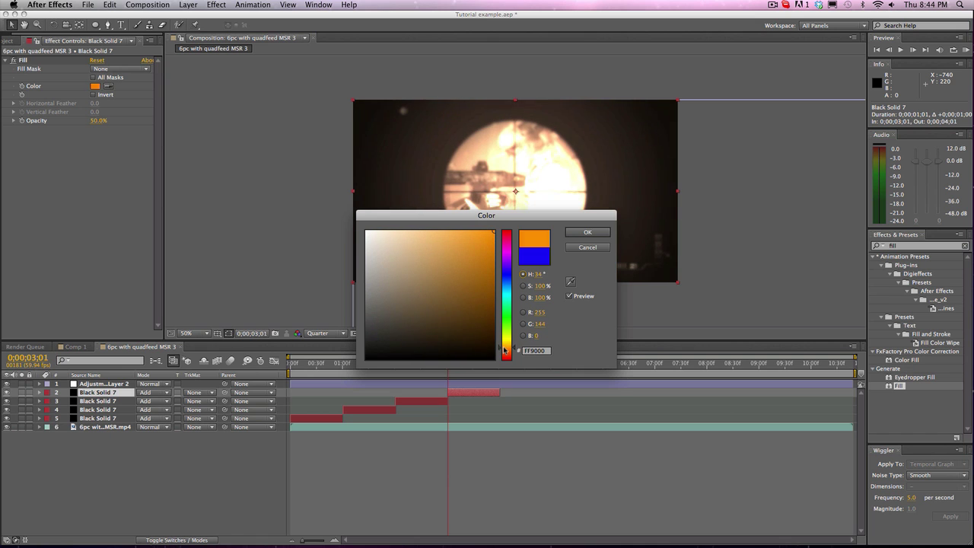
left_click(591, 230)
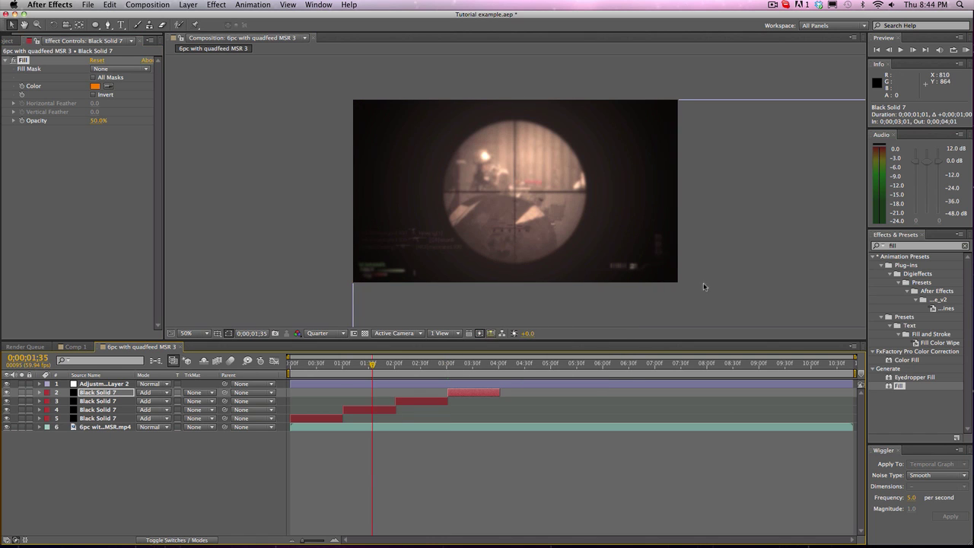
left_click(965, 51)
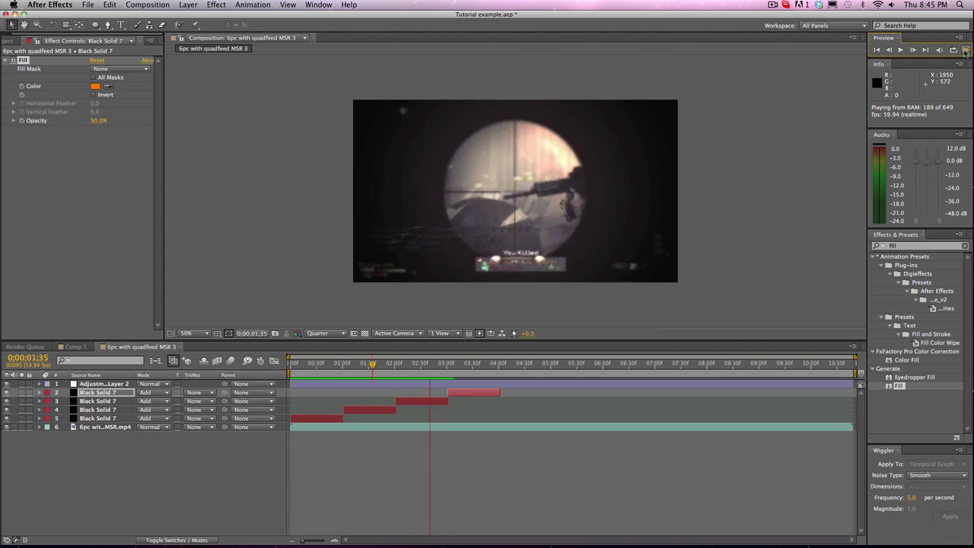
- Stop the preview, clear the 'fill' effects search, and scrub back to 0;00;03;07
left_click(568, 260)
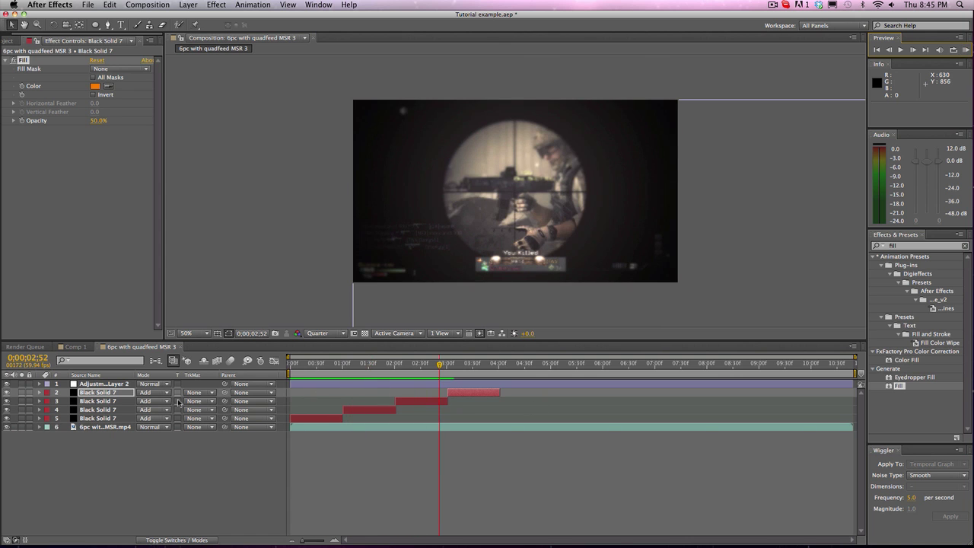
left_click(96, 393)
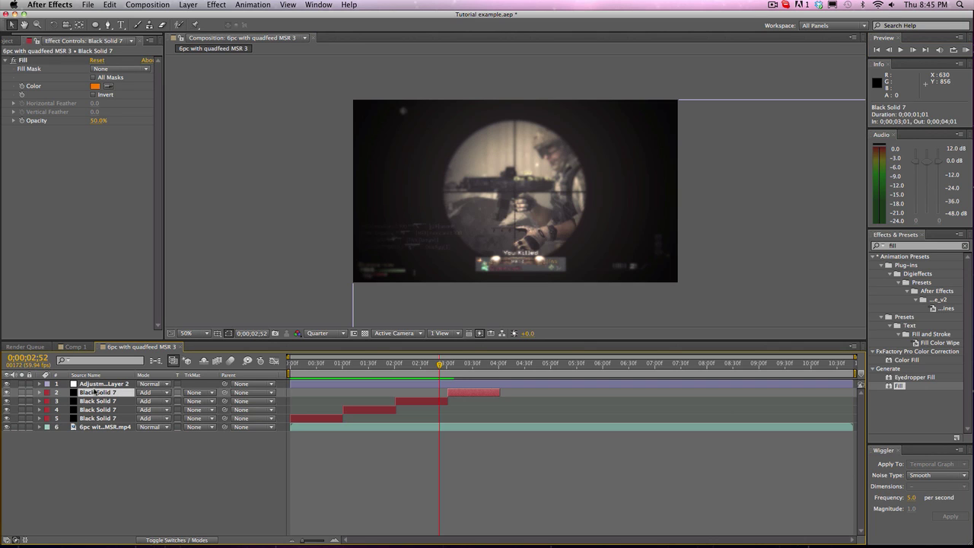
left_click(966, 247)
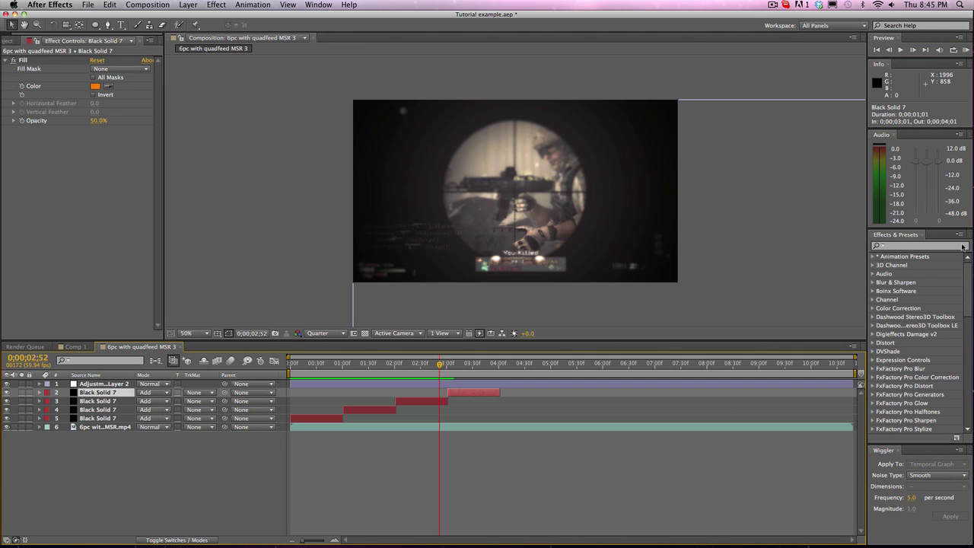
left_click(935, 246)
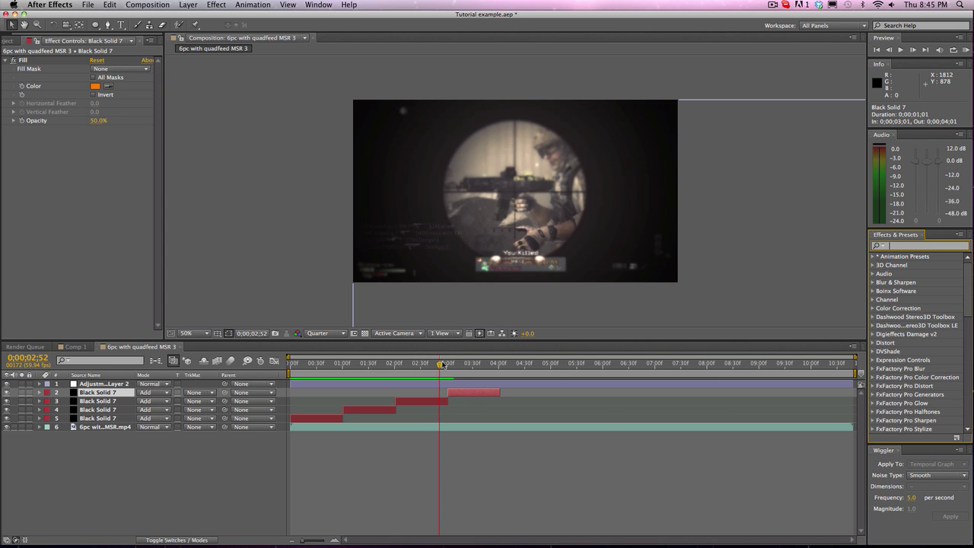
left_click_drag(443, 364, 294, 364)
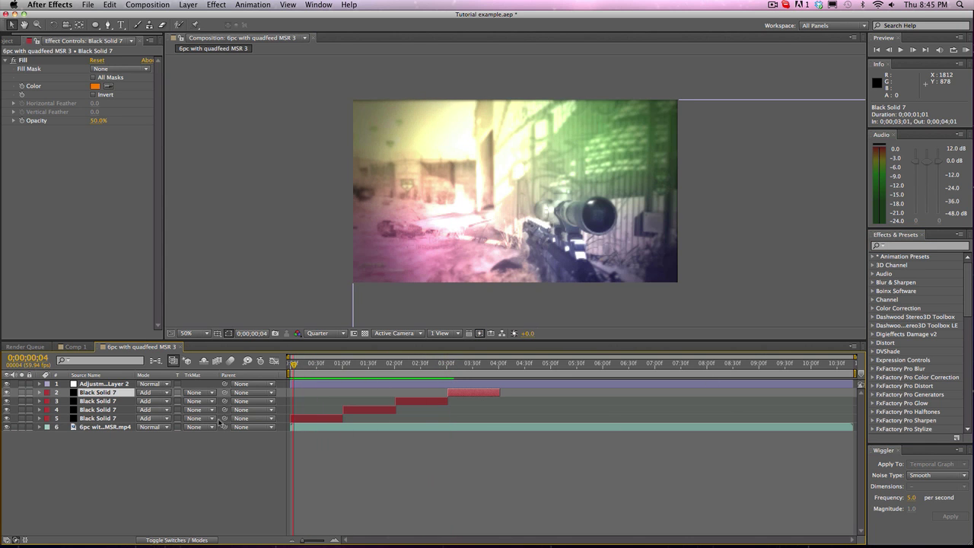
- Select the Black Solid 7 layers and check the top flash's blend mode and properties
left_click_drag(219, 423, 199, 399)
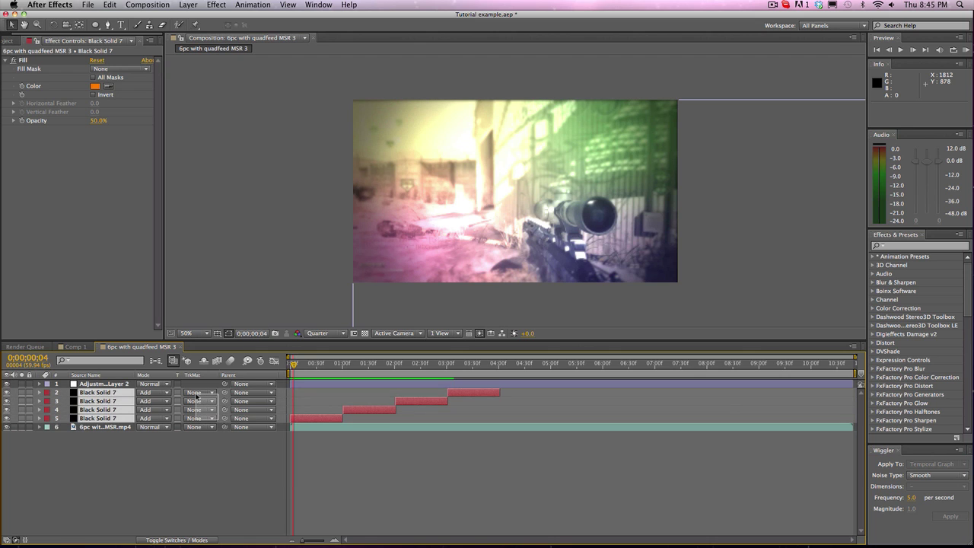
left_click(171, 465)
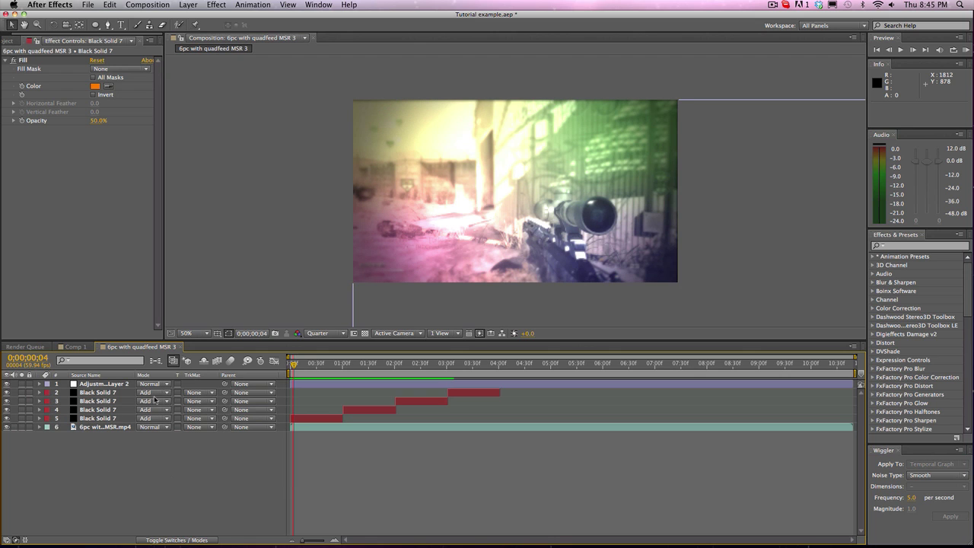
left_click(154, 399)
left_click(108, 413)
left_click(107, 395)
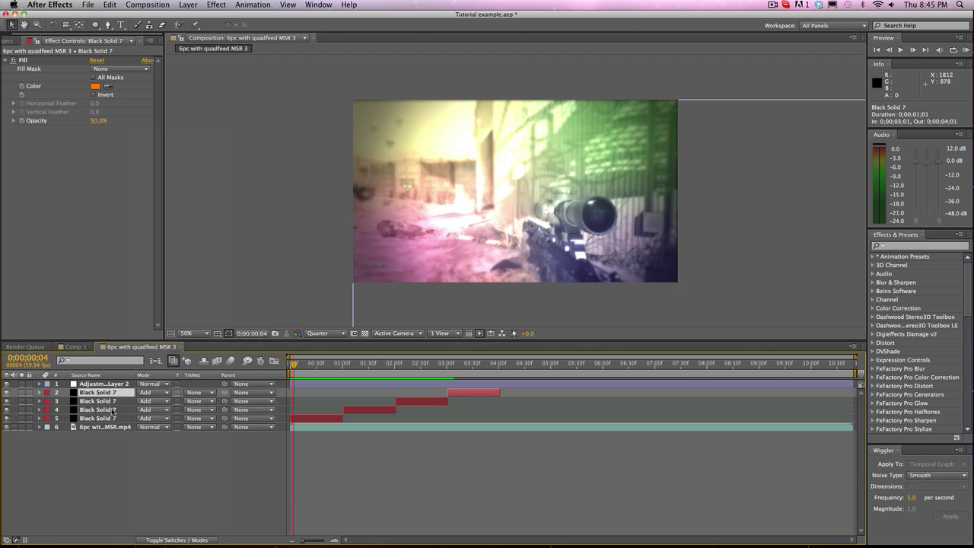
left_click(40, 393)
left_click(40, 393)
- Delete all four Black Solid 7 layers and switch to Comp 1
left_click_drag(222, 419, 197, 395)
key("Delete")
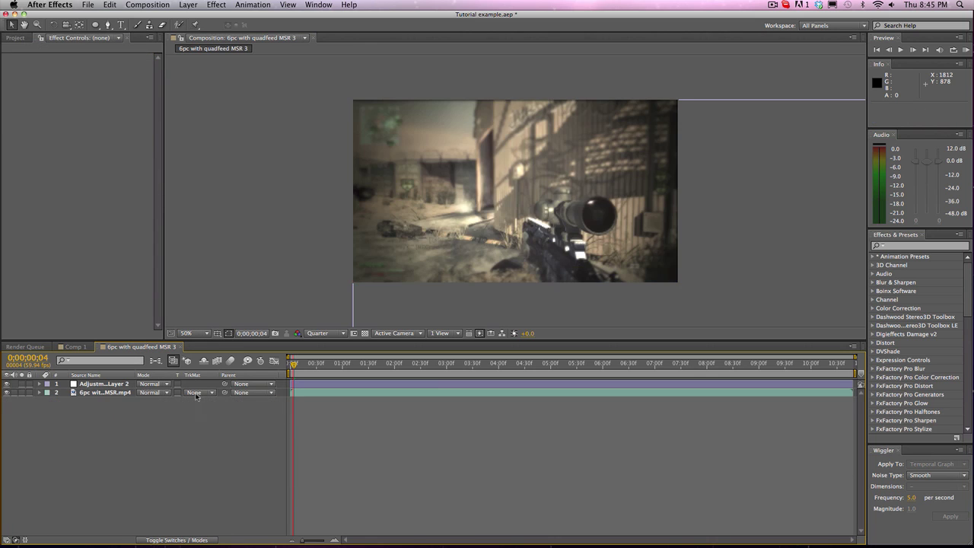
left_click(75, 347)
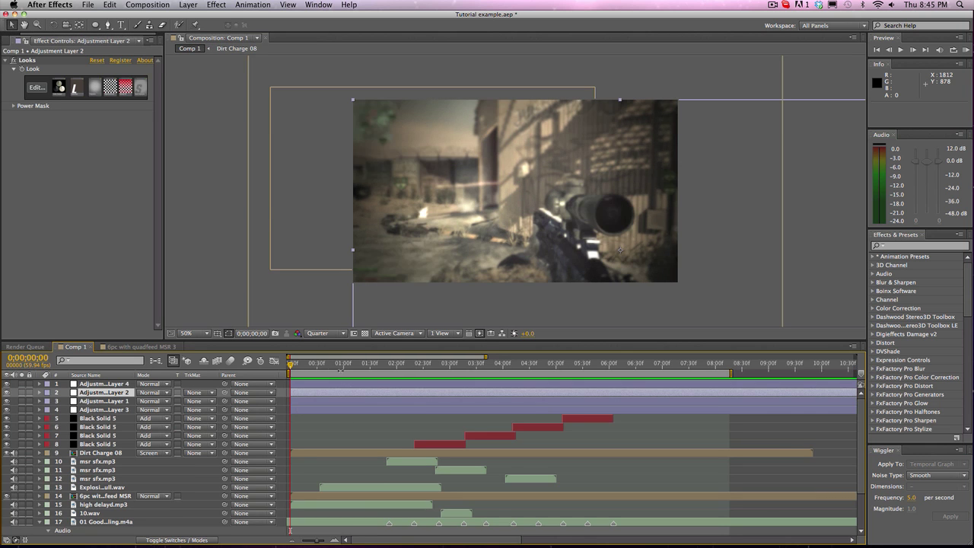
left_click_drag(298, 368, 388, 367)
key("KP_0")
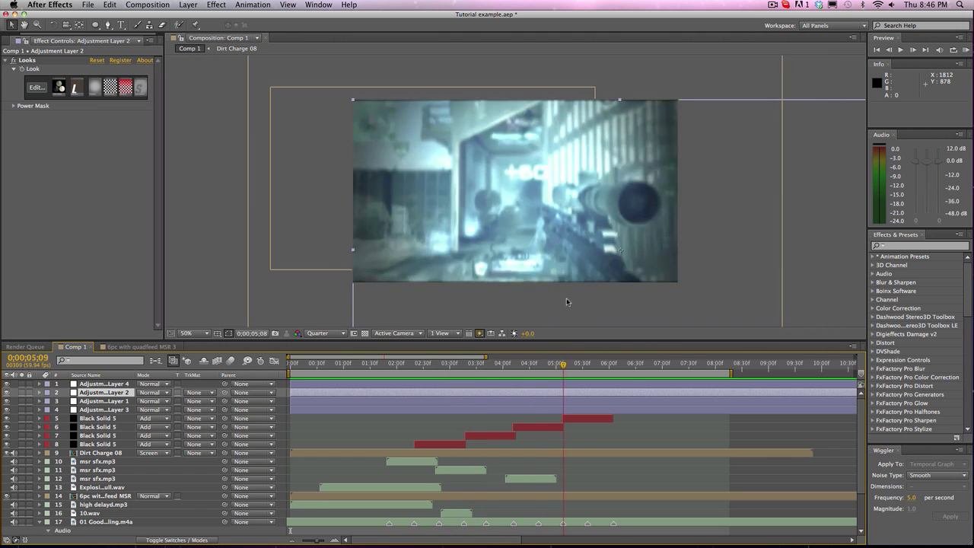
left_click_drag(623, 324, 640, 354)
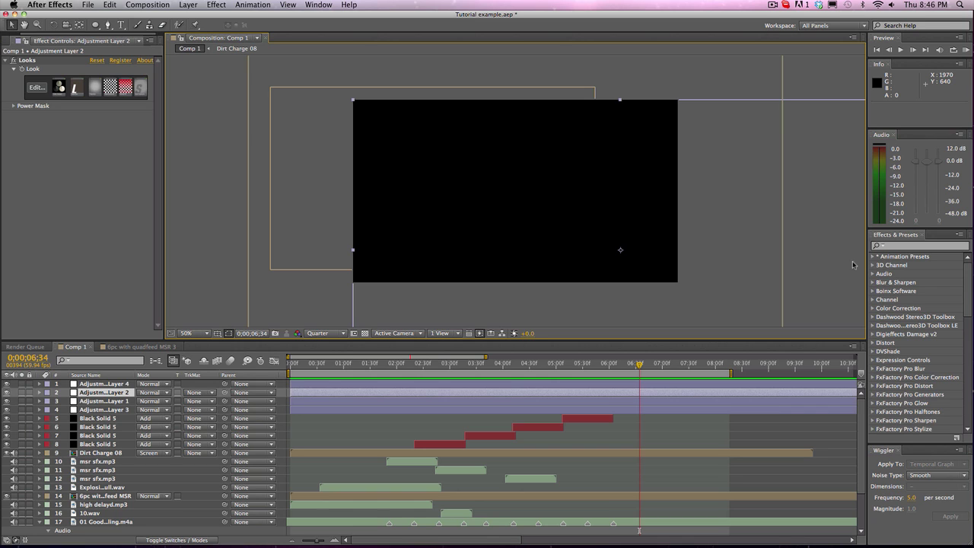
- In the 6pc with quadfeed MSR 3 comp, add a new default Black Solid 8 above Adjustment Layer 2
left_click(140, 346)
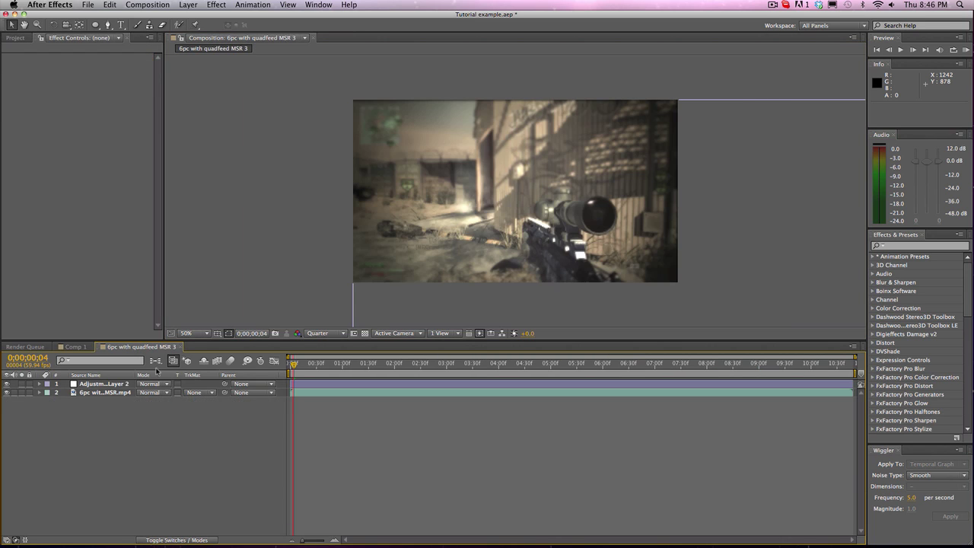
left_click(105, 383)
left_click(188, 5)
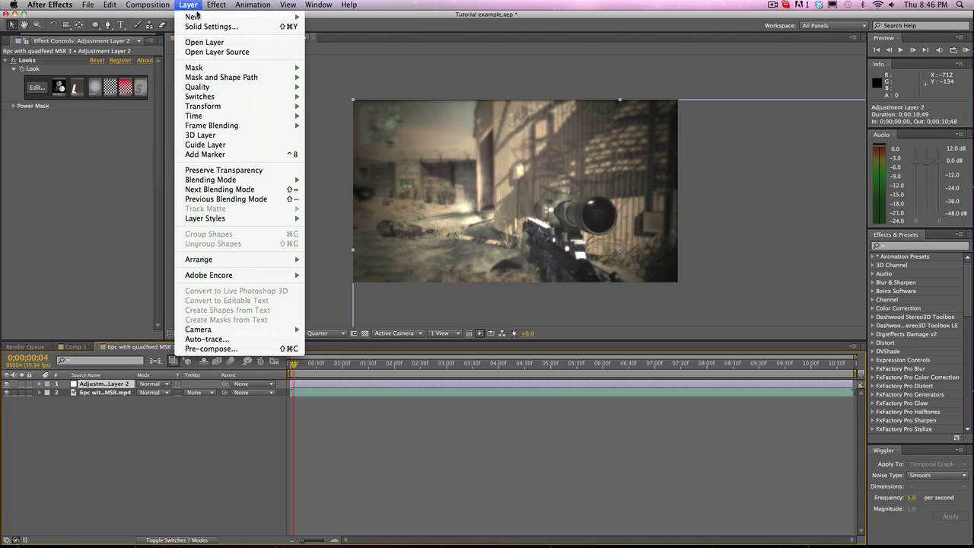
mouse_move(200, 17)
left_click(333, 32)
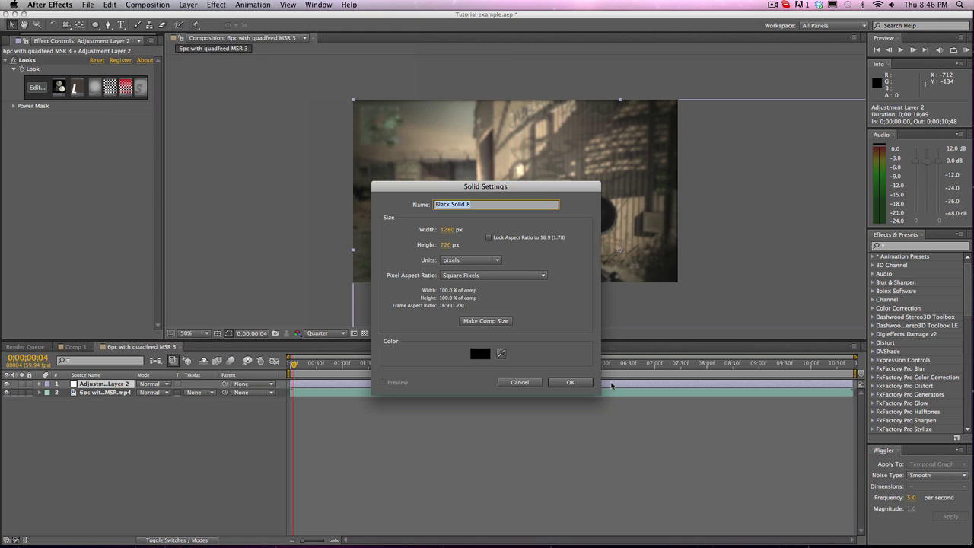
left_click(571, 384)
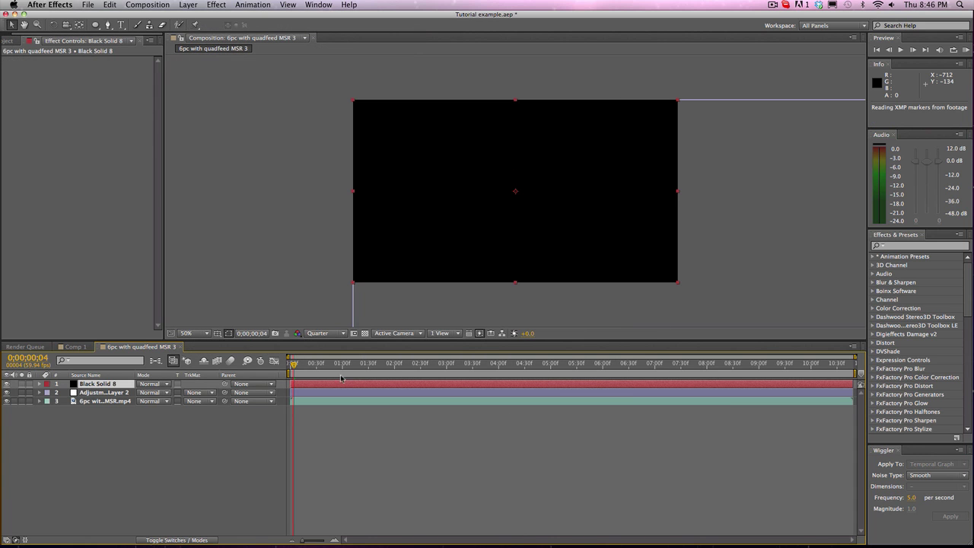
- Apply a red Fill effect to Black Solid 8 and blend it in Add mode
left_click(915, 248)
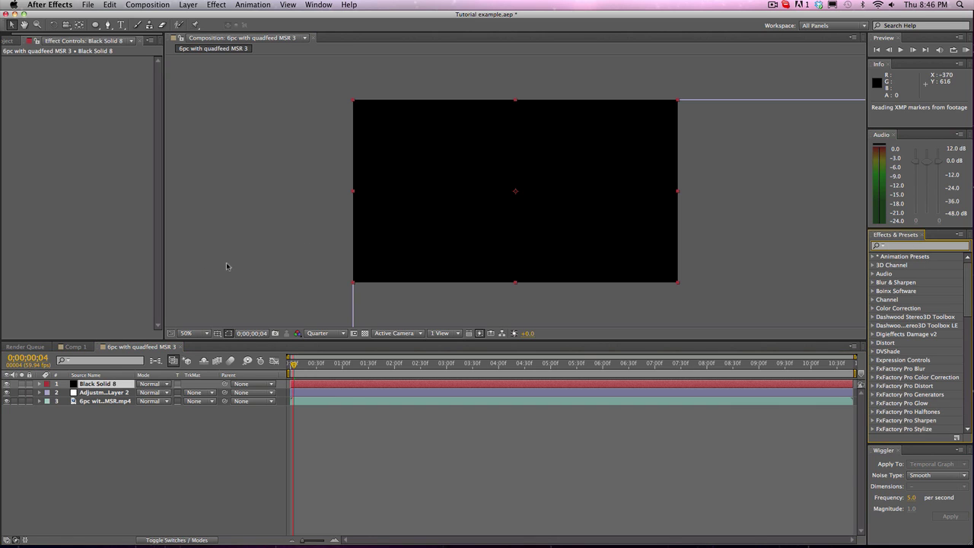
left_click(106, 317)
left_click(102, 386)
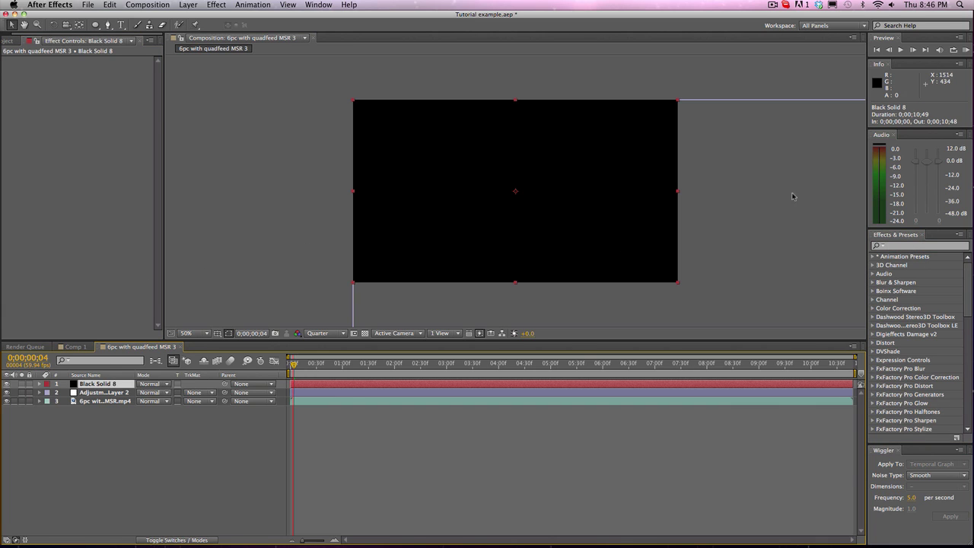
left_click(921, 252)
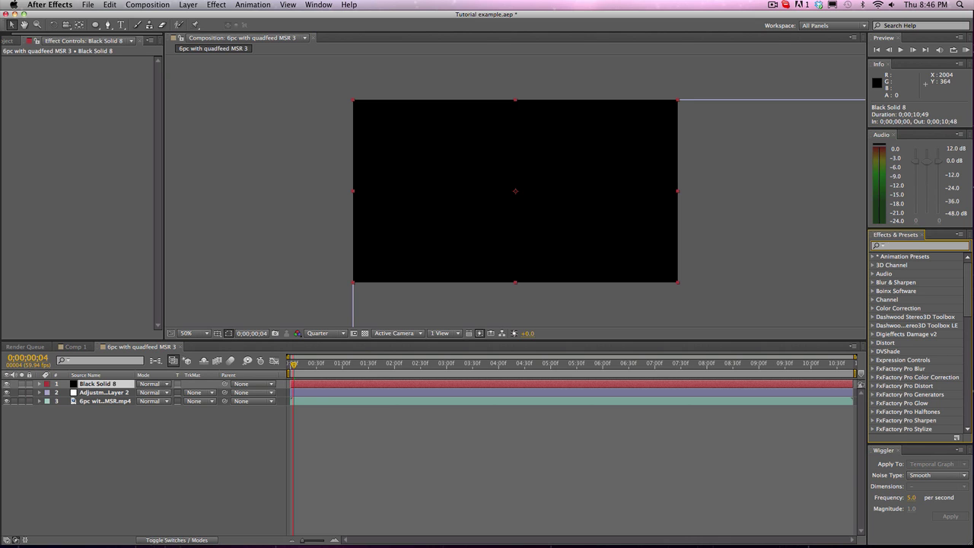
type("fill")
left_click_drag(894, 389, 559, 267)
left_click(47, 226)
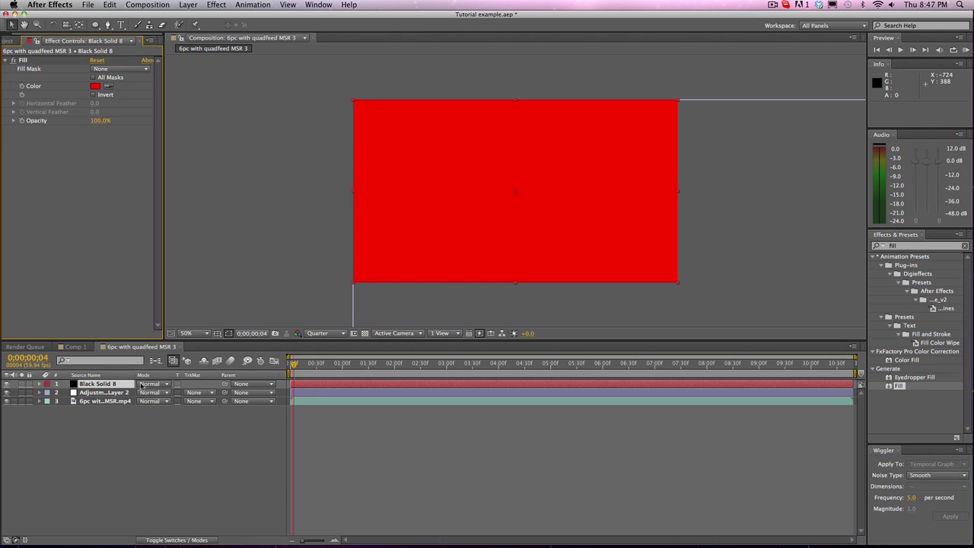
left_click(110, 385)
left_click(164, 386)
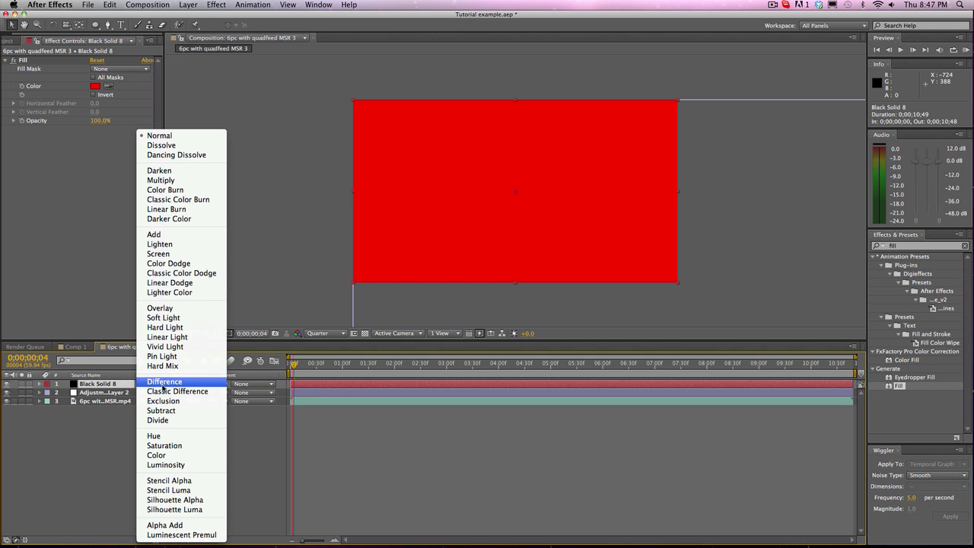
left_click(176, 237)
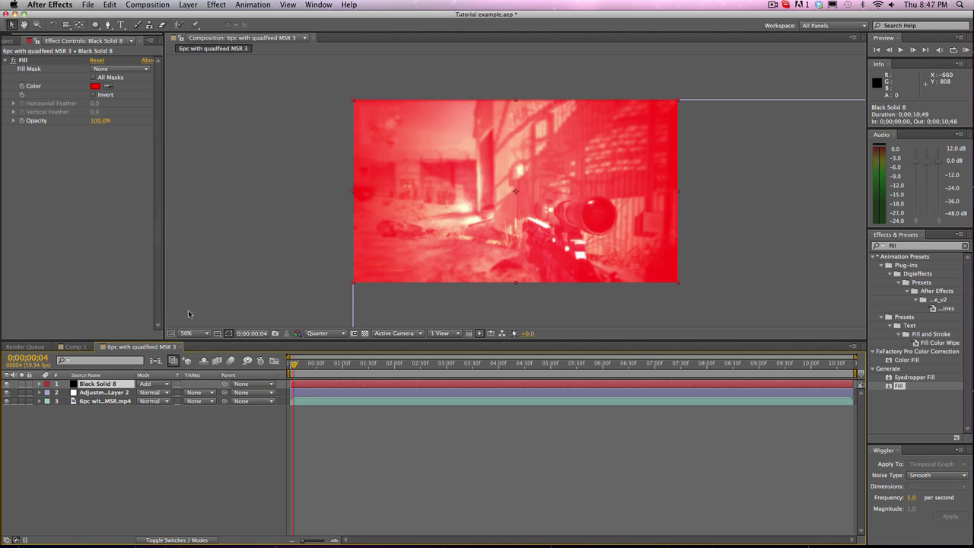
- Set Adjustment Layer 2 to Screen blending and make Black Solid 8's Fill colour black
left_click(163, 394)
left_click(206, 255)
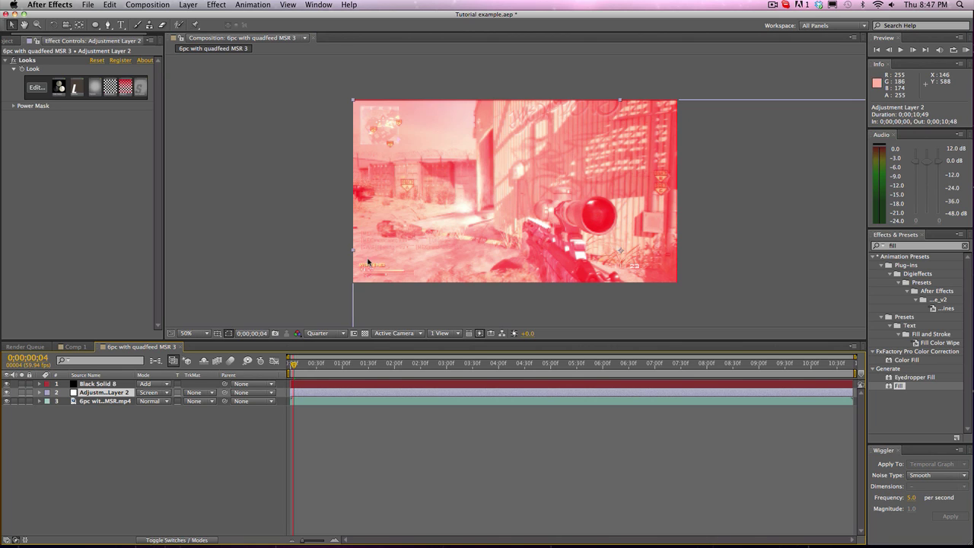
left_click(109, 384)
left_click(95, 86)
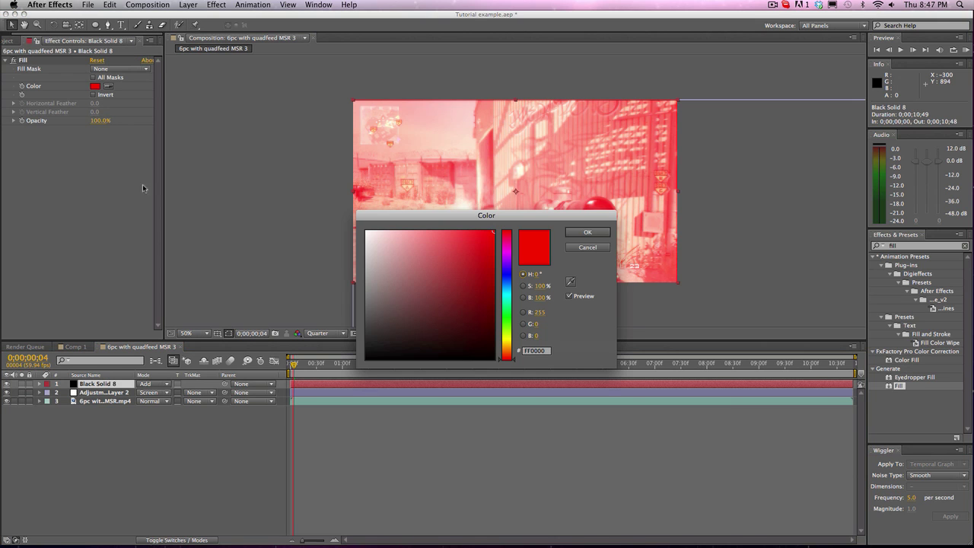
left_click(367, 358)
left_click(588, 232)
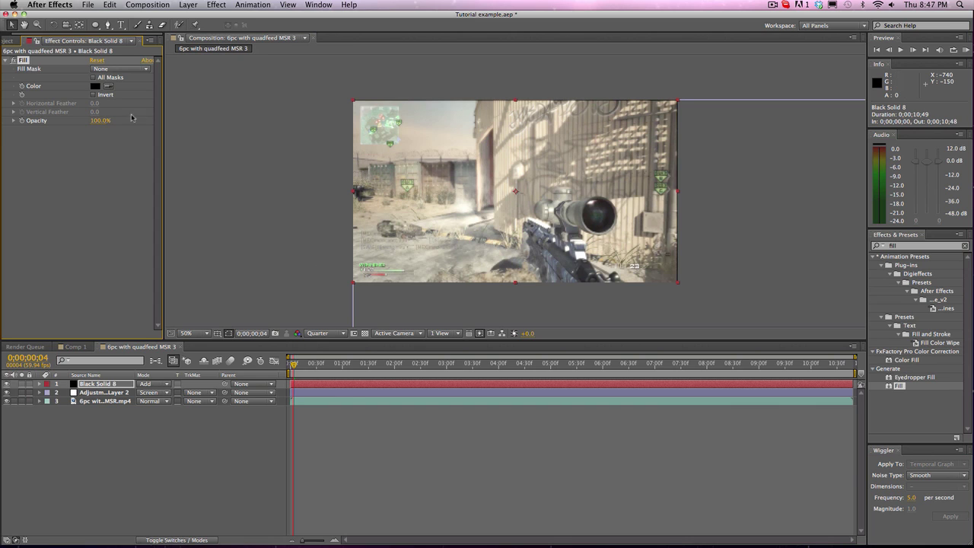
- Change Black Solid 8's Fill colour to pure red FF0000
left_click(94, 86)
left_click(494, 231)
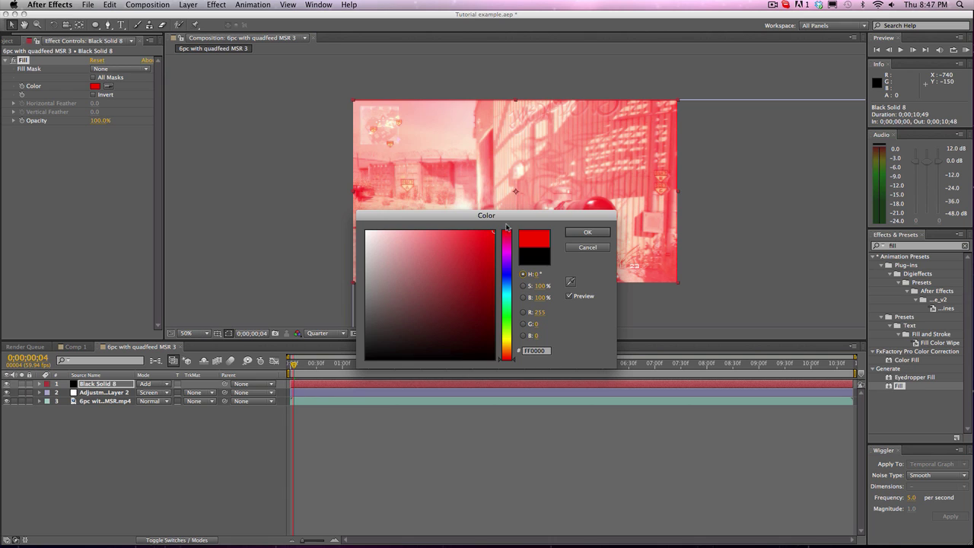
left_click(588, 232)
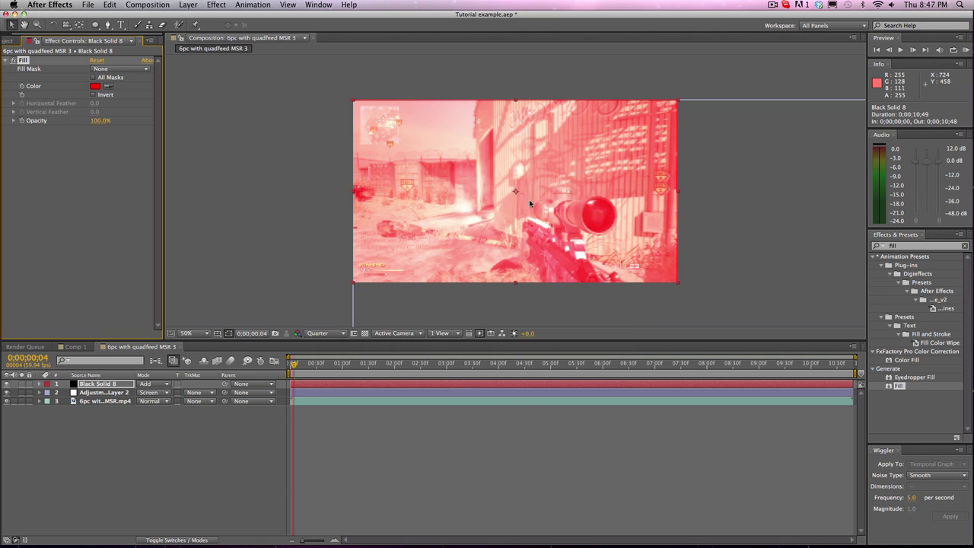
left_click(95, 86)
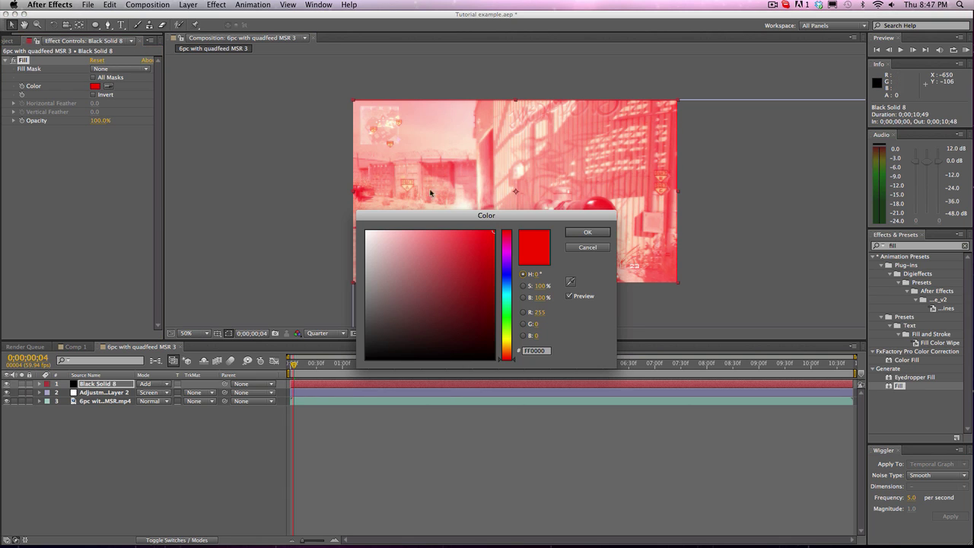
left_click(583, 246)
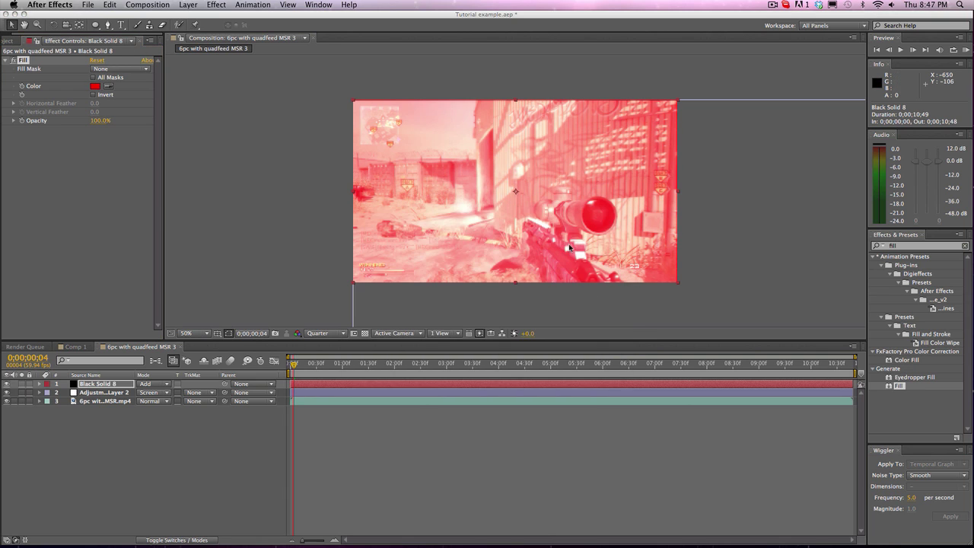
- Return Adjustment Layer 2 to Normal blending
left_click(154, 393)
left_click(165, 135)
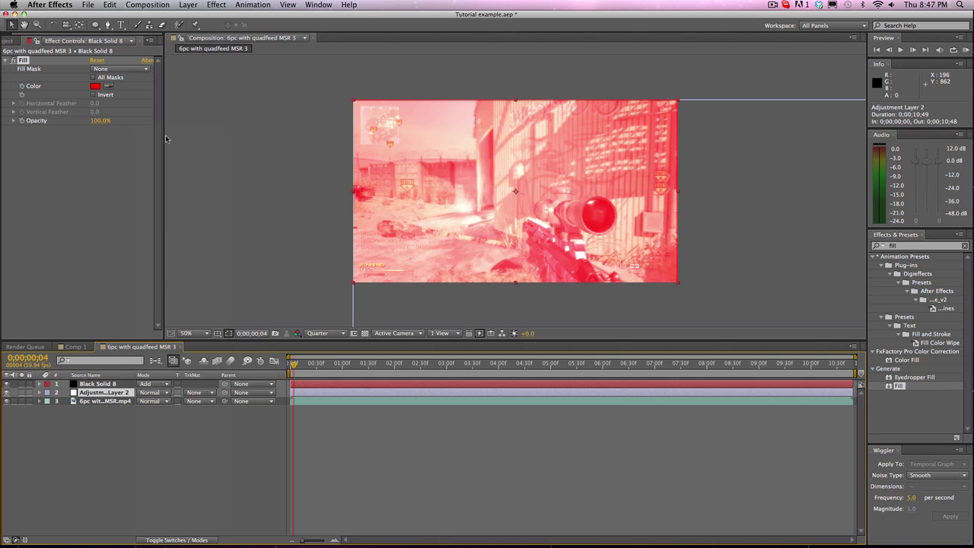
left_click(153, 387)
- Try Screen, Add, Overlay and Soft Light on the red solid, settling on Overlay
left_click(171, 253)
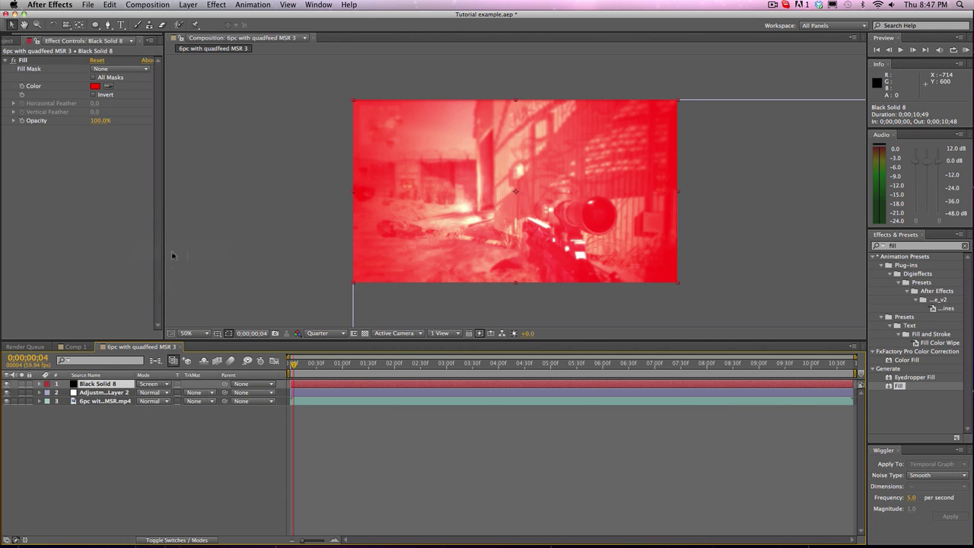
left_click(153, 384)
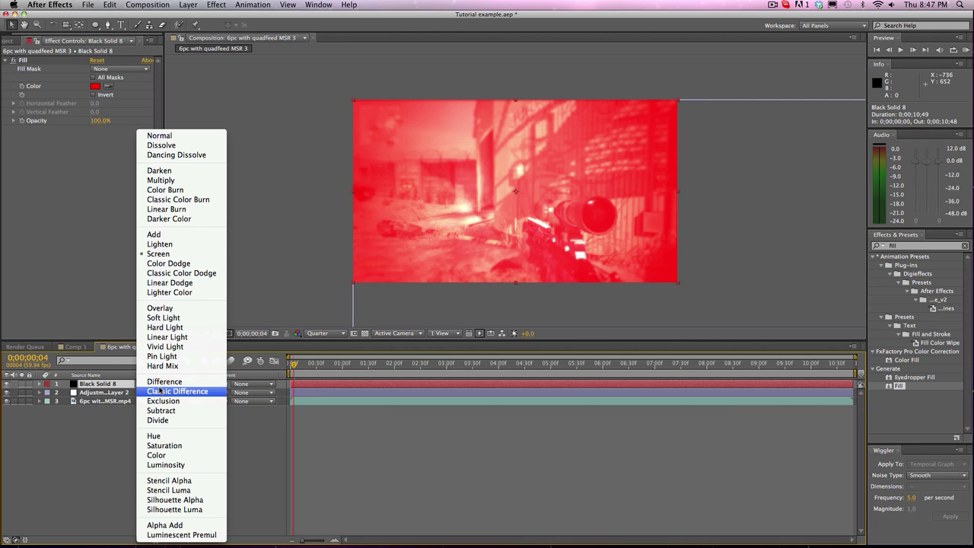
left_click(154, 234)
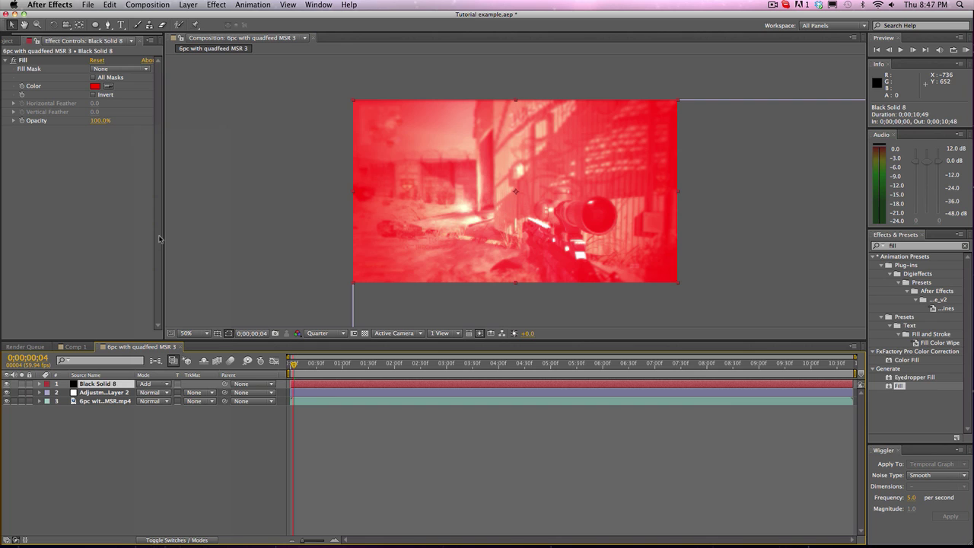
left_click(152, 383)
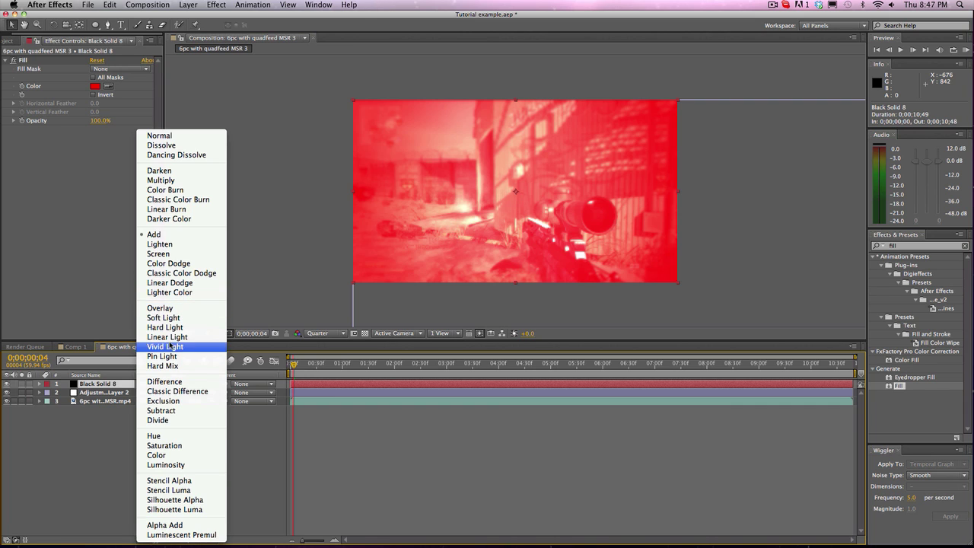
left_click(173, 308)
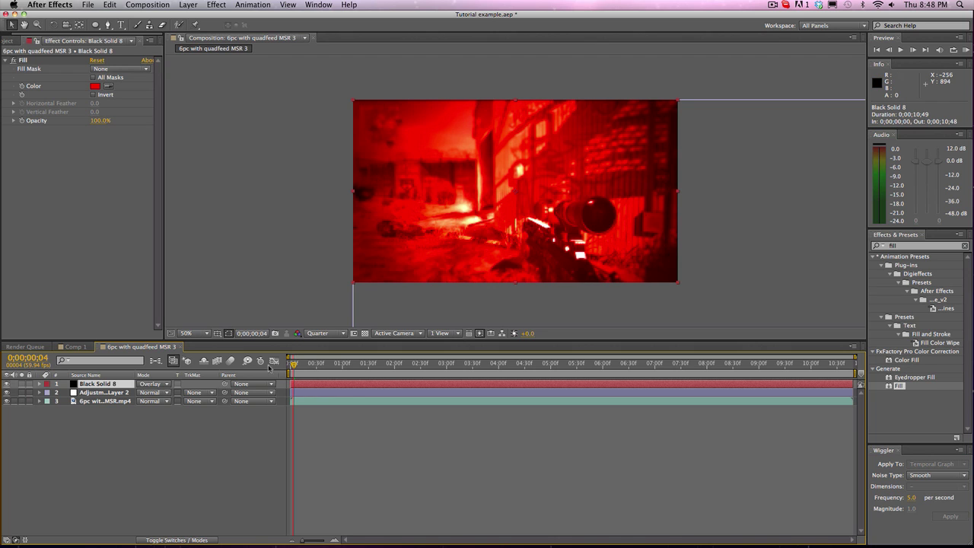
left_click(150, 385)
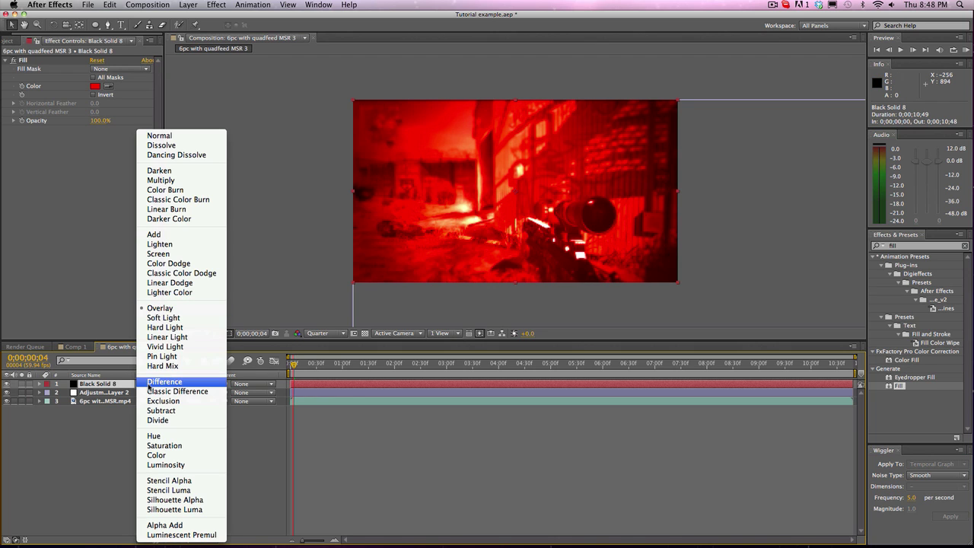
left_click(174, 318)
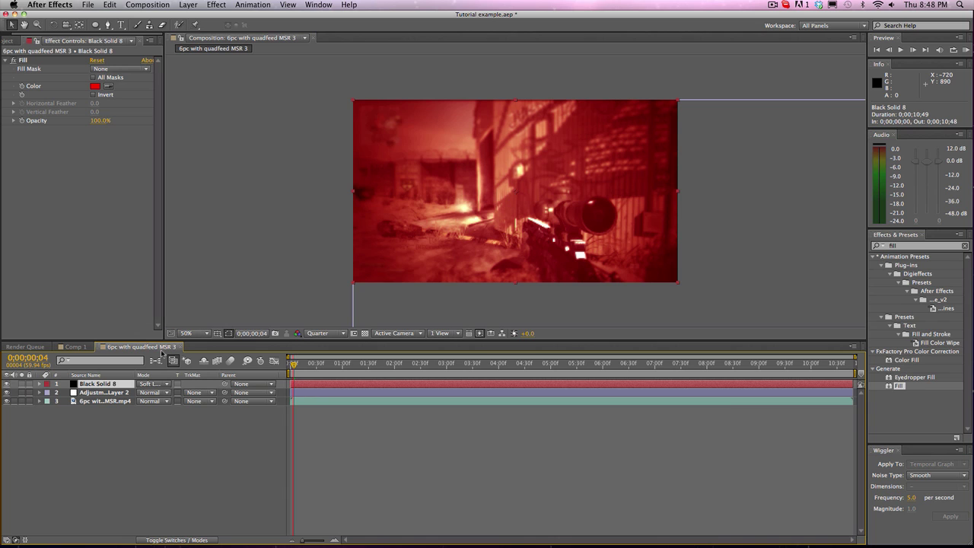
left_click(153, 385)
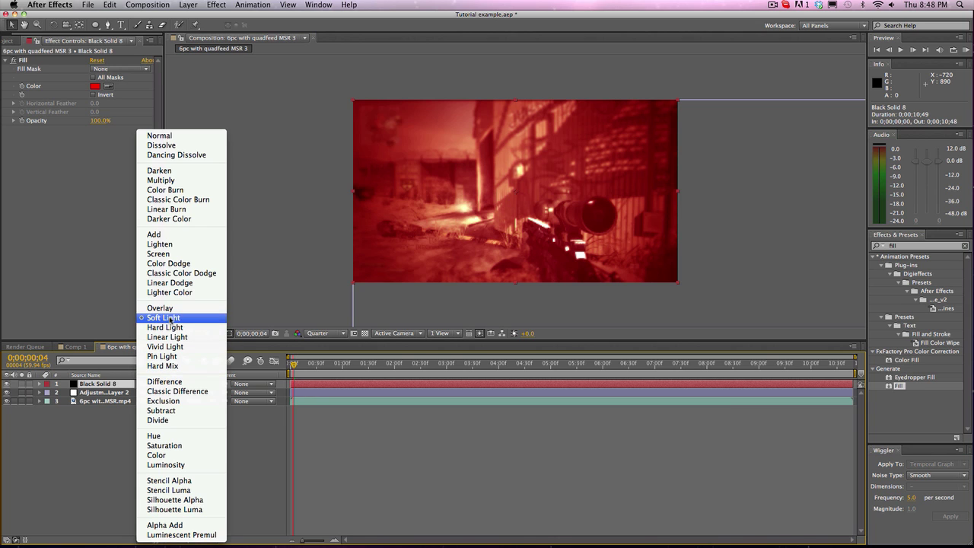
left_click(165, 310)
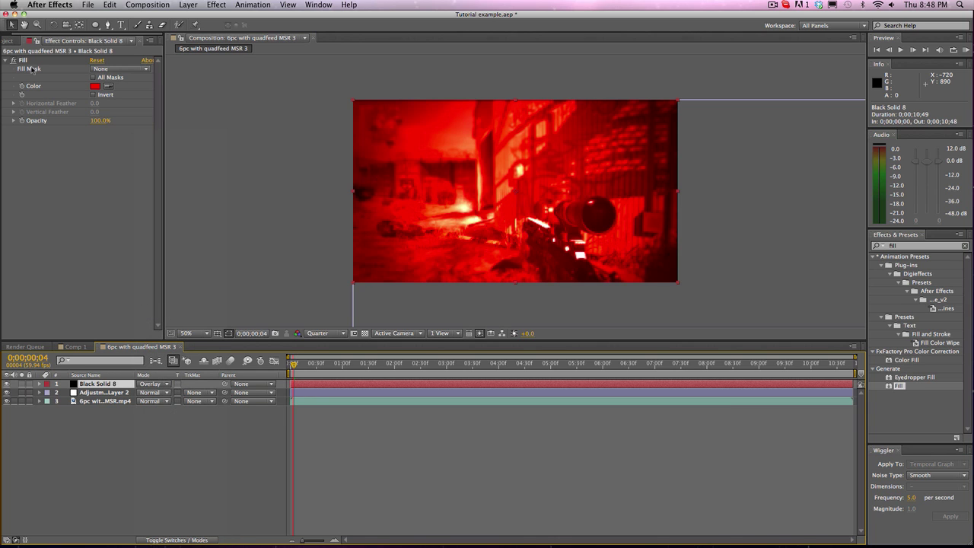
- Delete the Fill effect from Black Solid 8, then delete the layer itself
left_click(31, 61)
key("Delete")
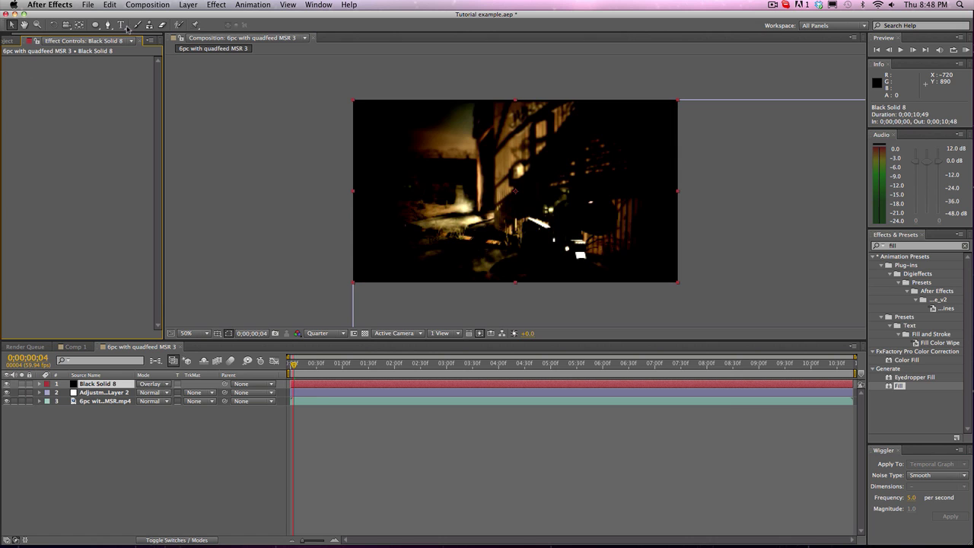
left_click(104, 384)
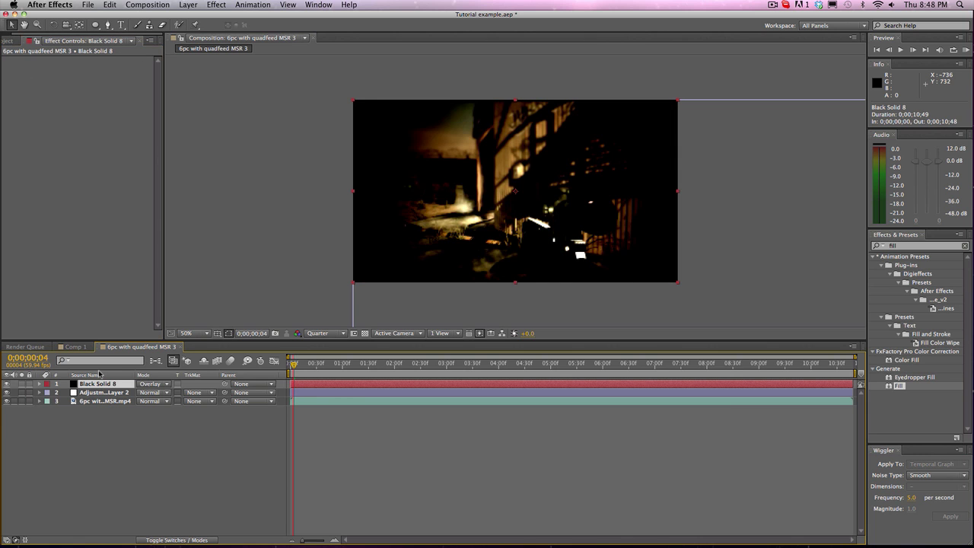
key("Delete")
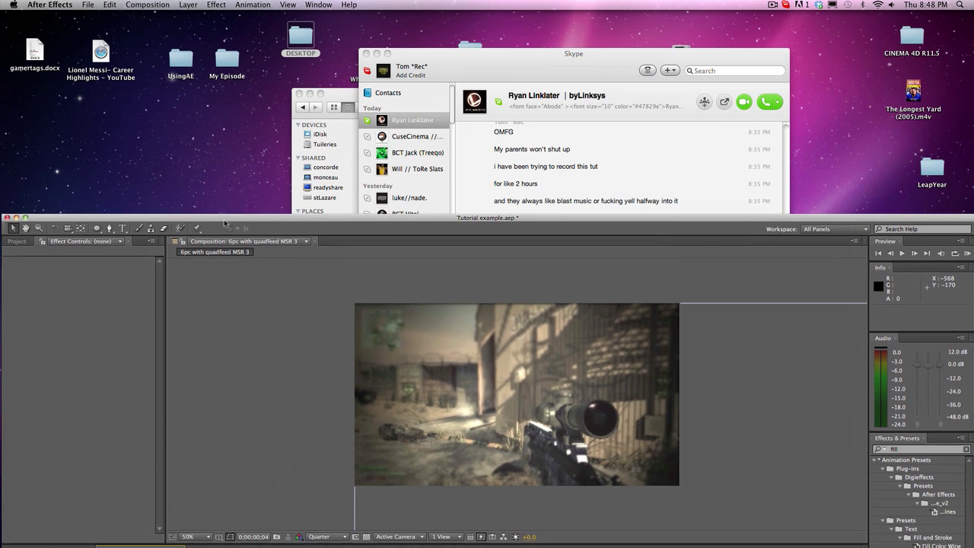
- Close the chat and the old Finder search window, then open the DESKTOP folder
left_click(366, 54)
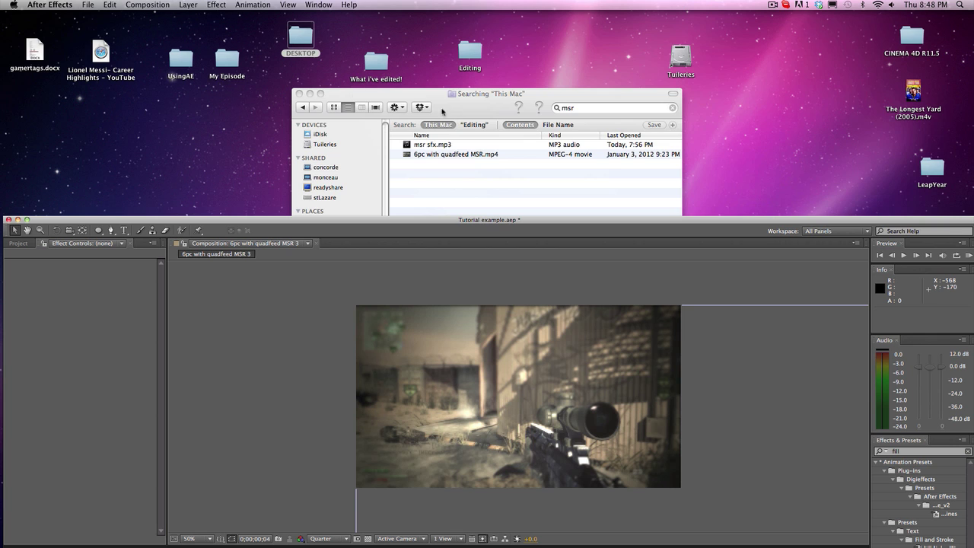
left_click(544, 169)
key("super+w")
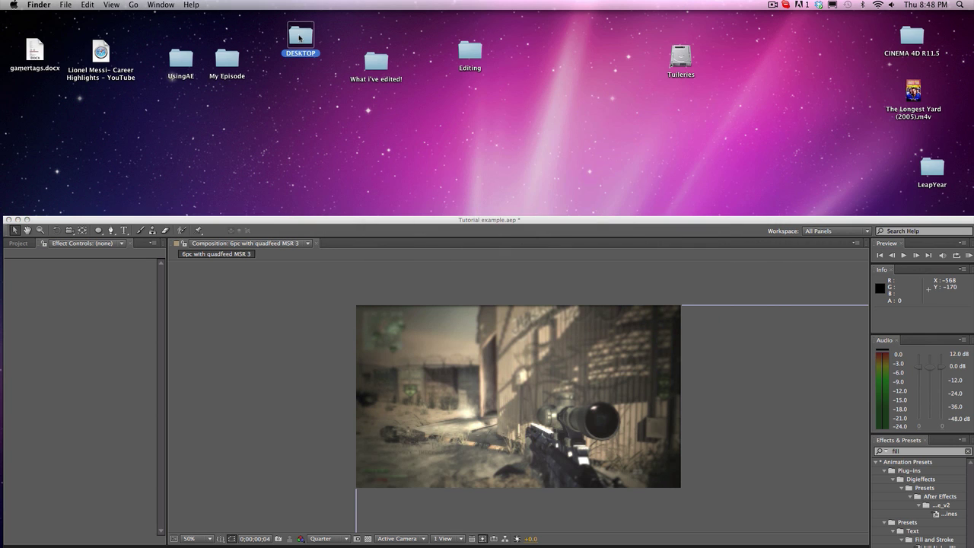
double_click(301, 40)
left_click_drag(601, 228, 354, 175)
- Search 'action', open Action Essentials, and drag Dirt Charge 09.mp4 into the After Effects project
left_click(645, 181)
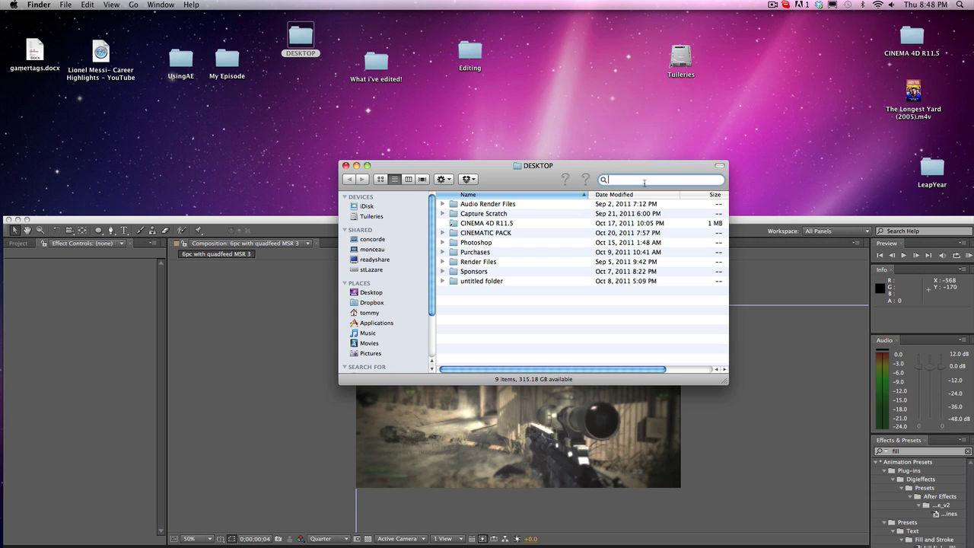
type("action")
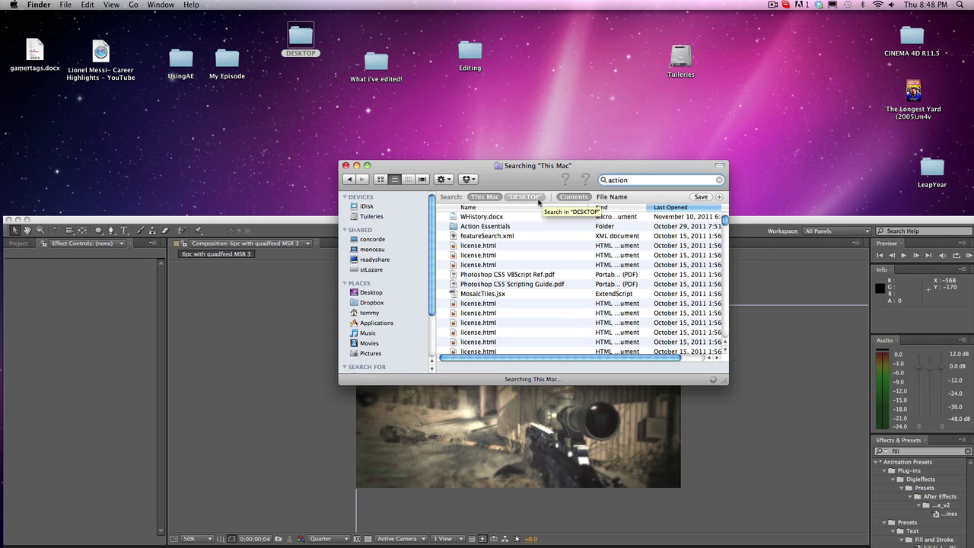
left_click(494, 226)
double_click(493, 226)
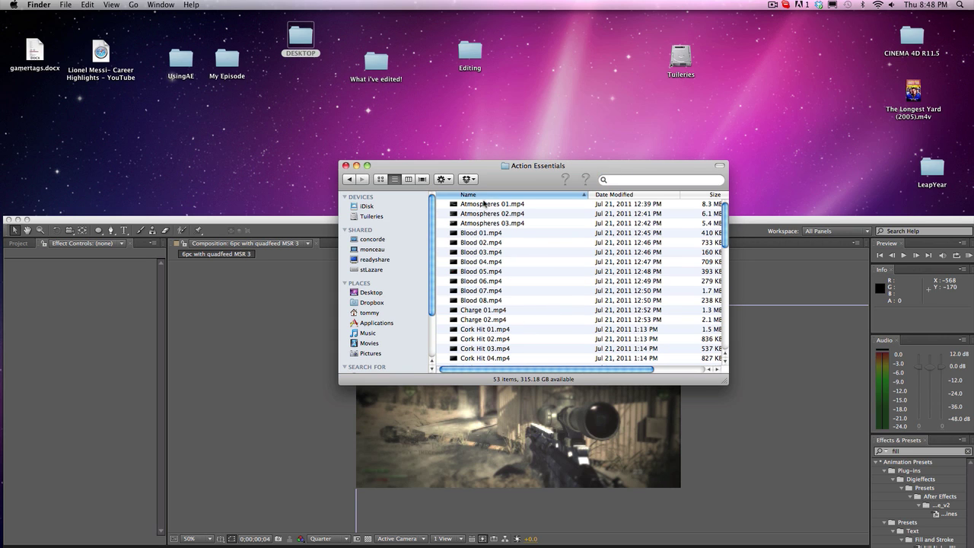
left_click(480, 214)
left_click(499, 272)
scroll(486, 312, "down", 3)
scroll(486, 312, "down", 5)
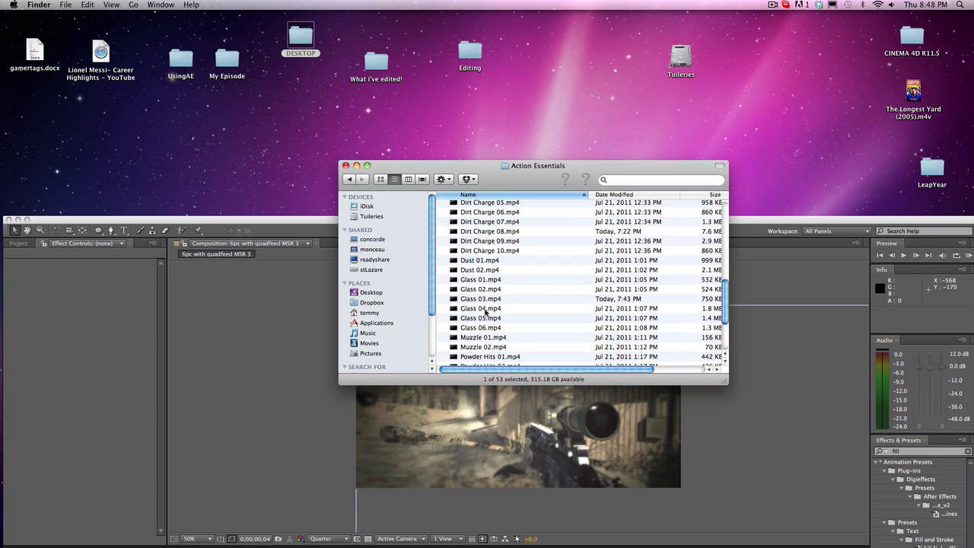
left_click_drag(493, 241, 79, 330)
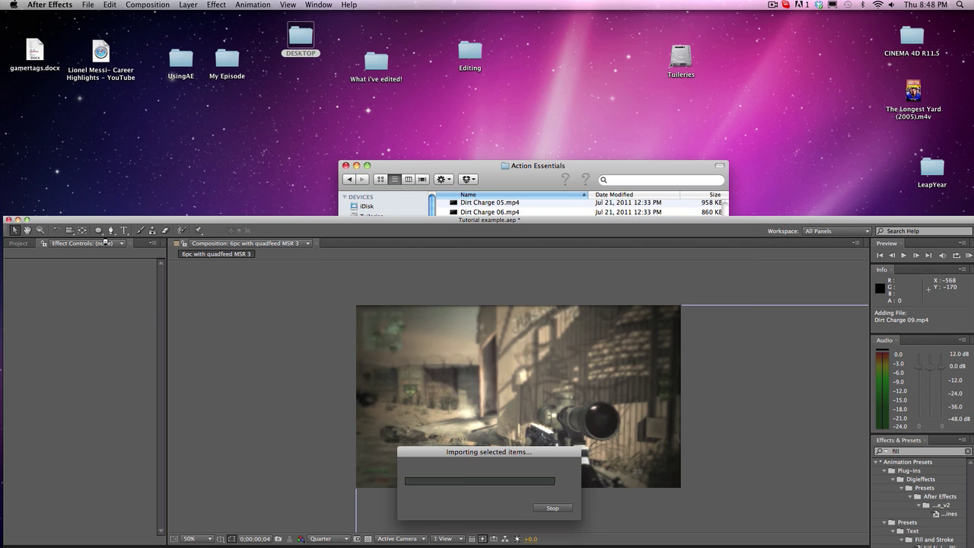
- Import Dirt Charge 09.mp4 and place it as the top comp layer starting at 0;00;00;35
left_click_drag(64, 220, 64, 14)
left_click(16, 39)
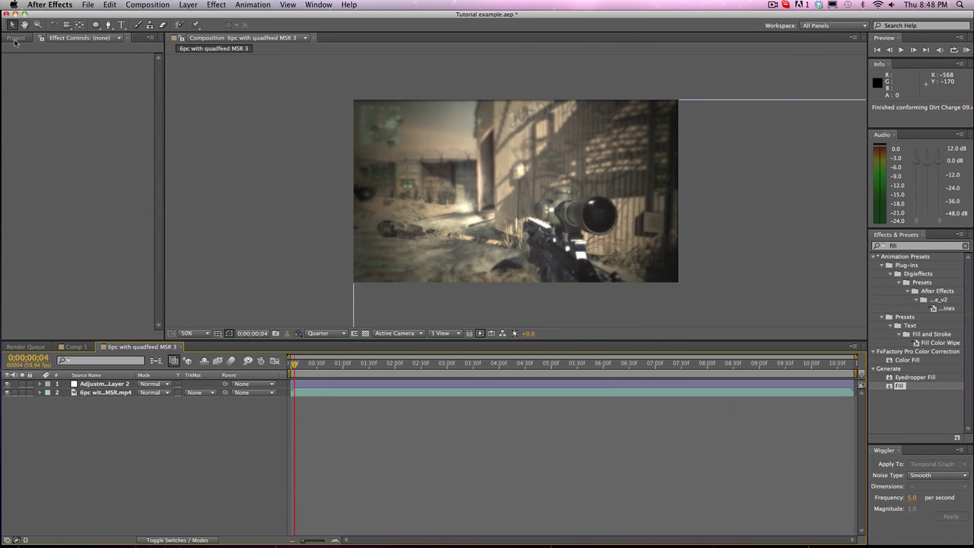
key("super+shift+a")
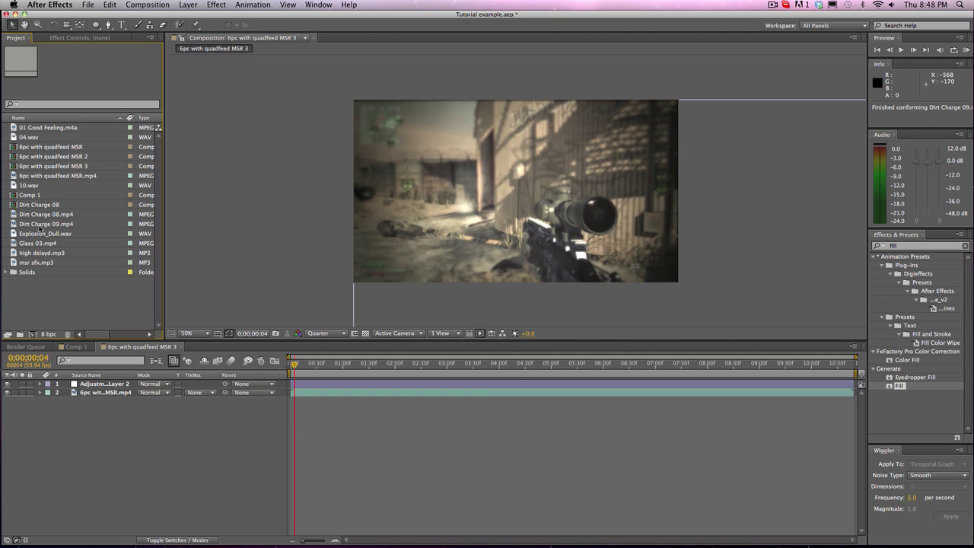
left_click_drag(41, 226, 326, 364)
left_click(336, 365)
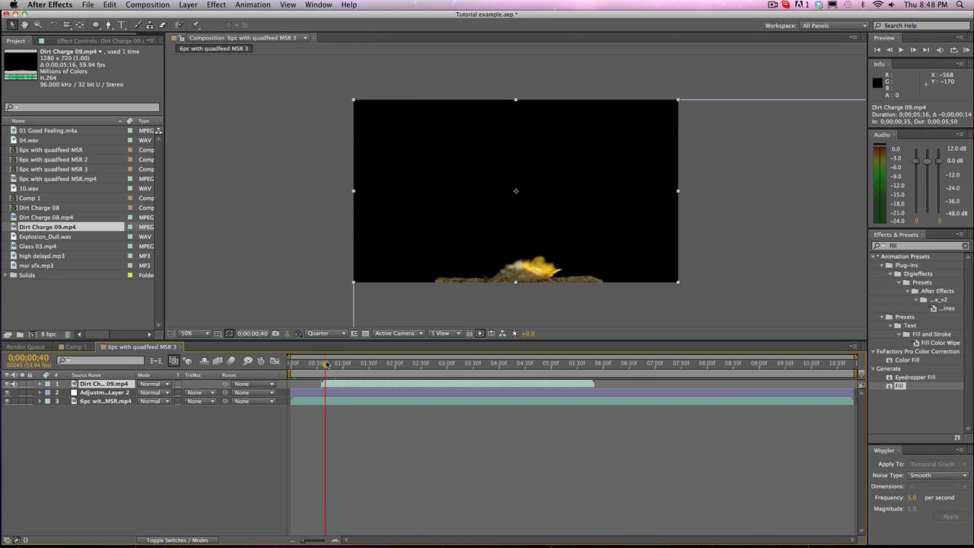
- Blend the explosion clip in Add, Lighten, then Screen, previewing frames around 0;00;00;58
left_click(167, 382)
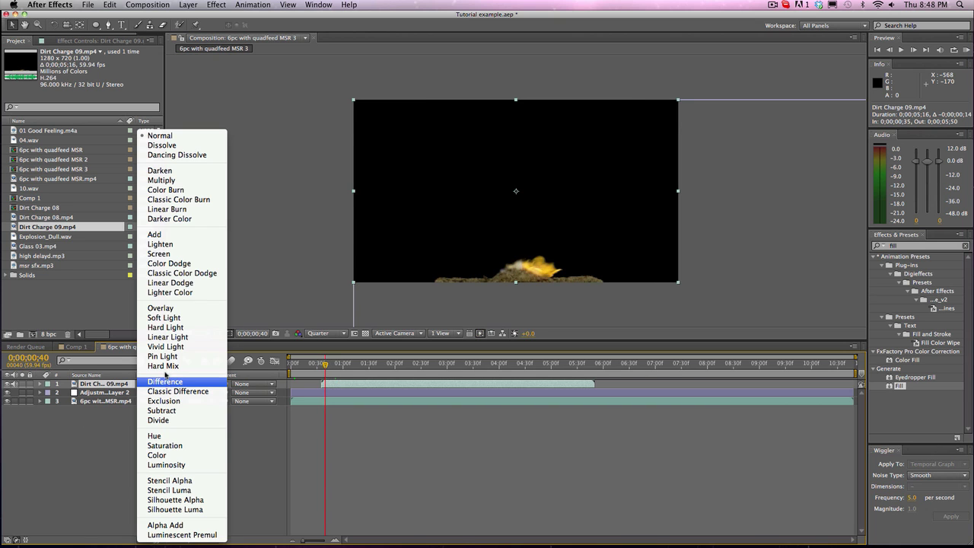
left_click(157, 234)
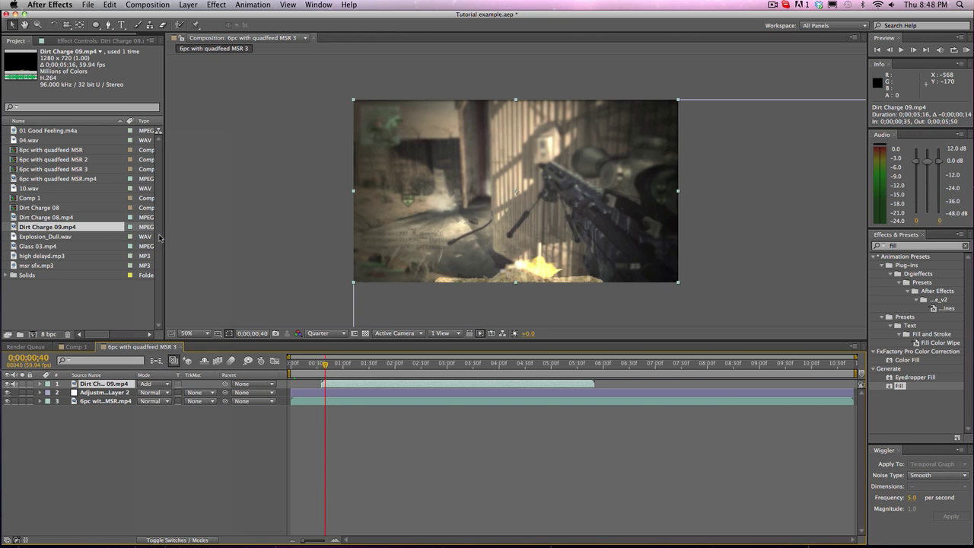
left_click(166, 385)
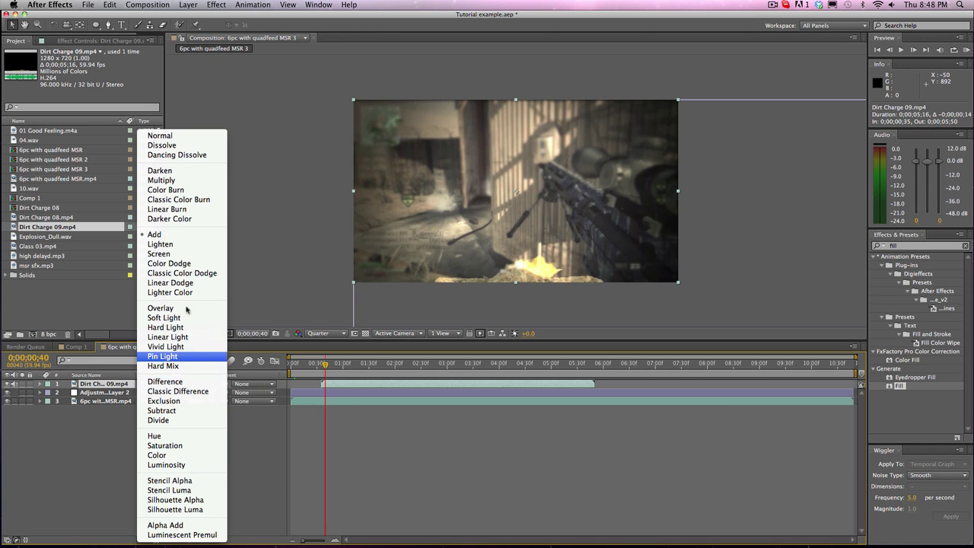
left_click(179, 248)
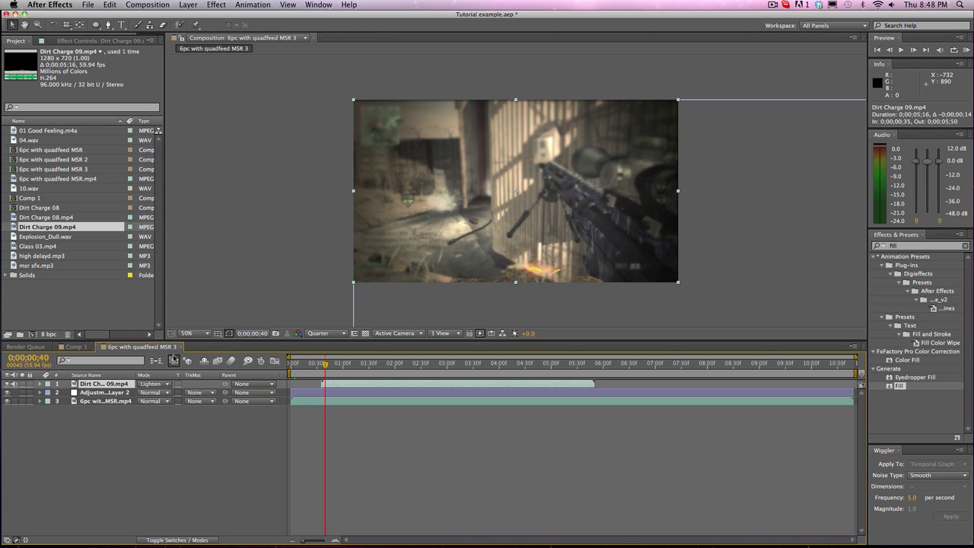
left_click(162, 384)
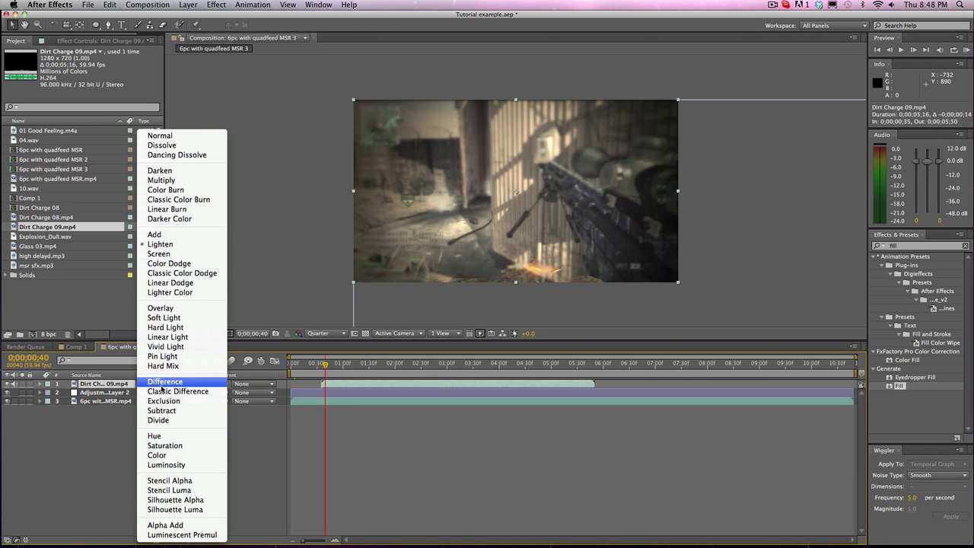
left_click(188, 256)
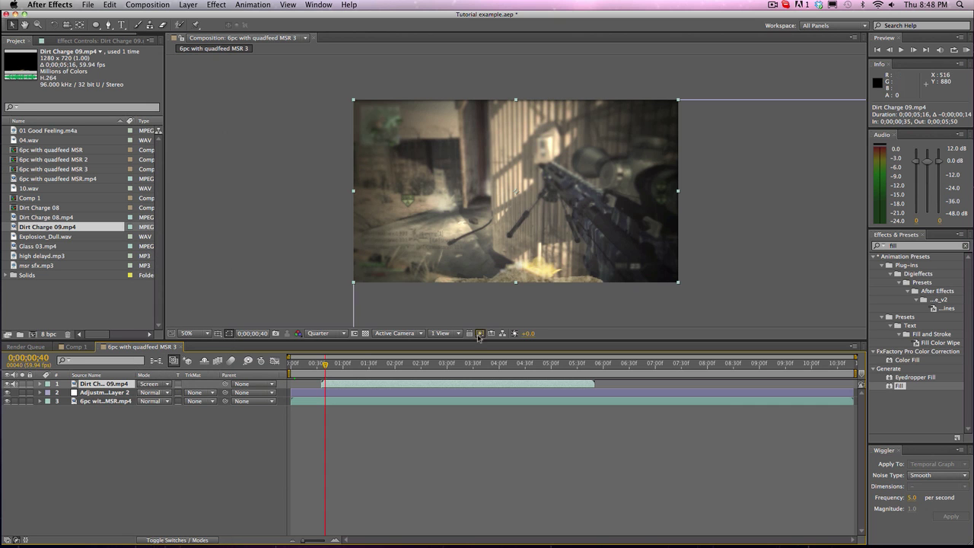
left_click_drag(332, 366, 342, 366)
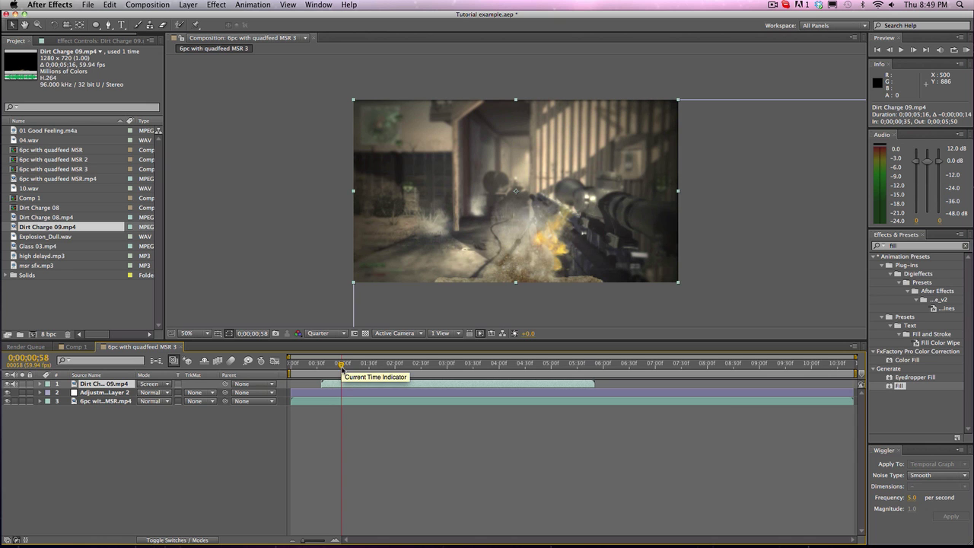
mouse_move(342, 369)
left_mouse_down()
mouse_move(396, 374)
mouse_move(328, 377)
left_mouse_up()
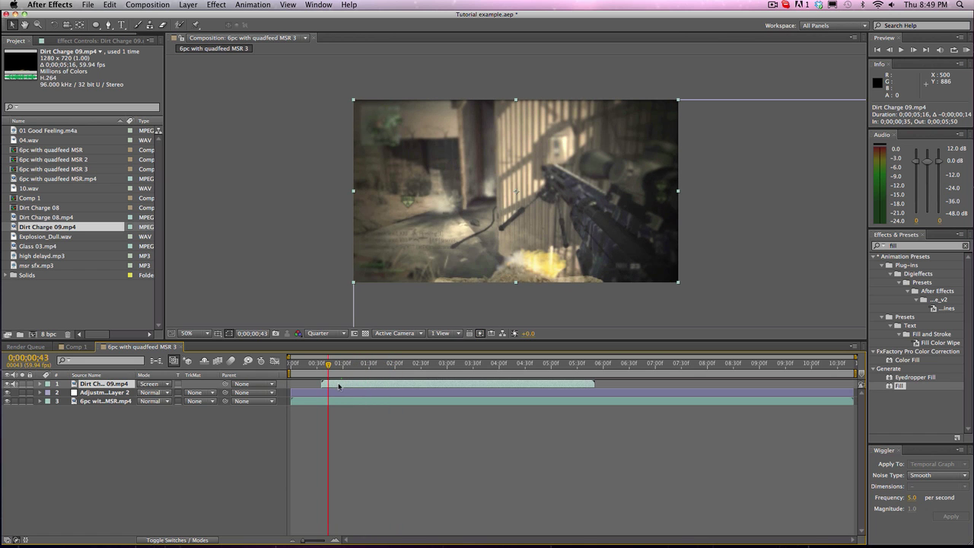
- Scrub through Comp 1 to preview it, then return to the 6pc with quadfeed MSR 3 comp
left_click(79, 347)
left_click(294, 365)
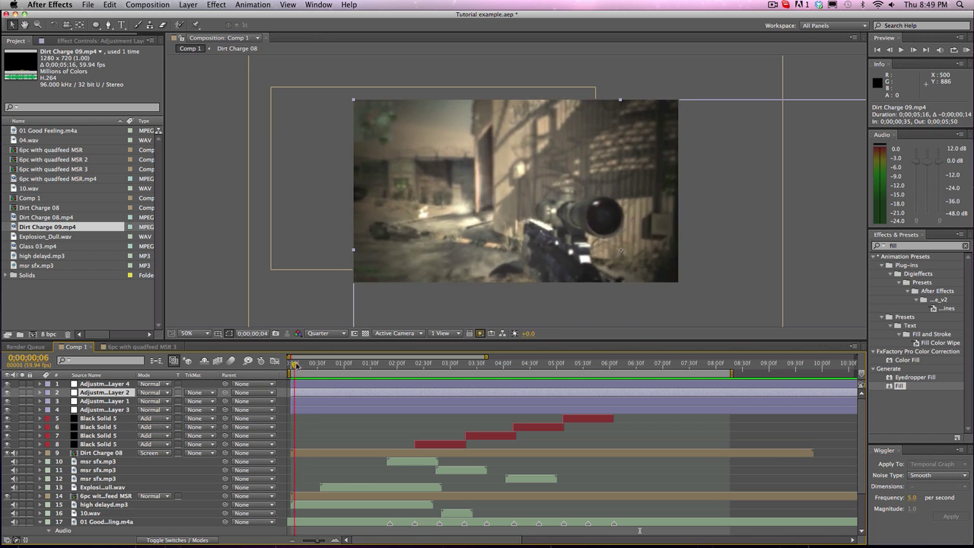
left_click_drag(295, 365, 386, 337)
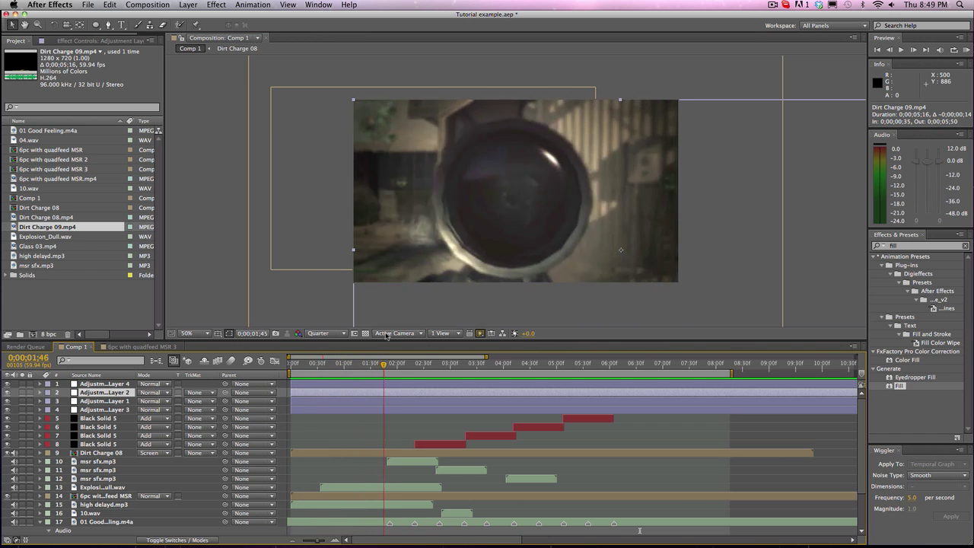
left_click(126, 348)
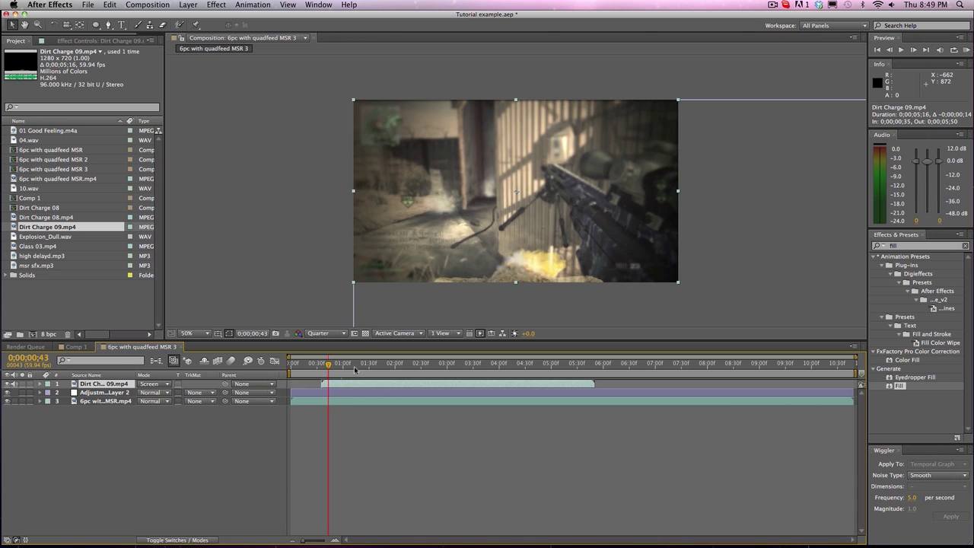
- Blend the Dirt Charge layer with Overlay and preview it from frame 0;00;00;48
left_click(165, 384)
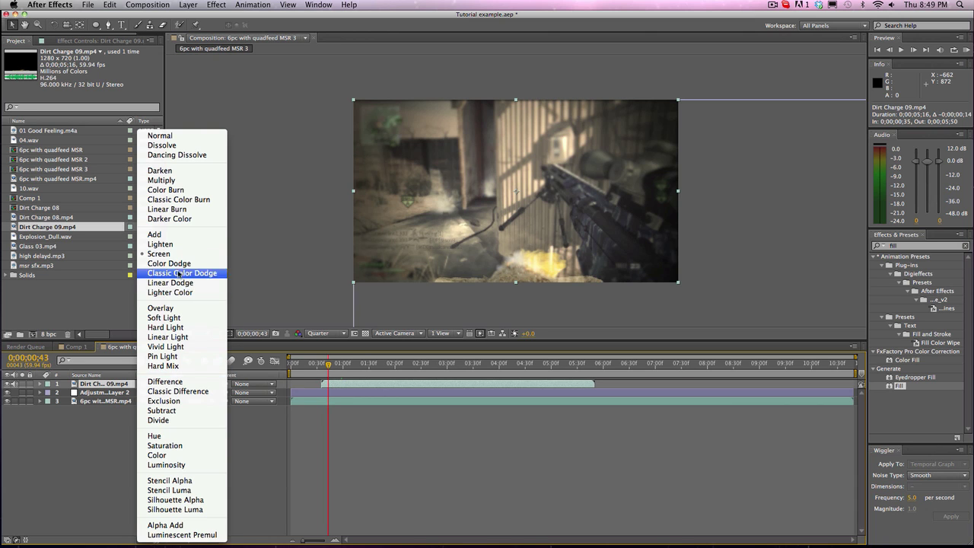
left_click(187, 309)
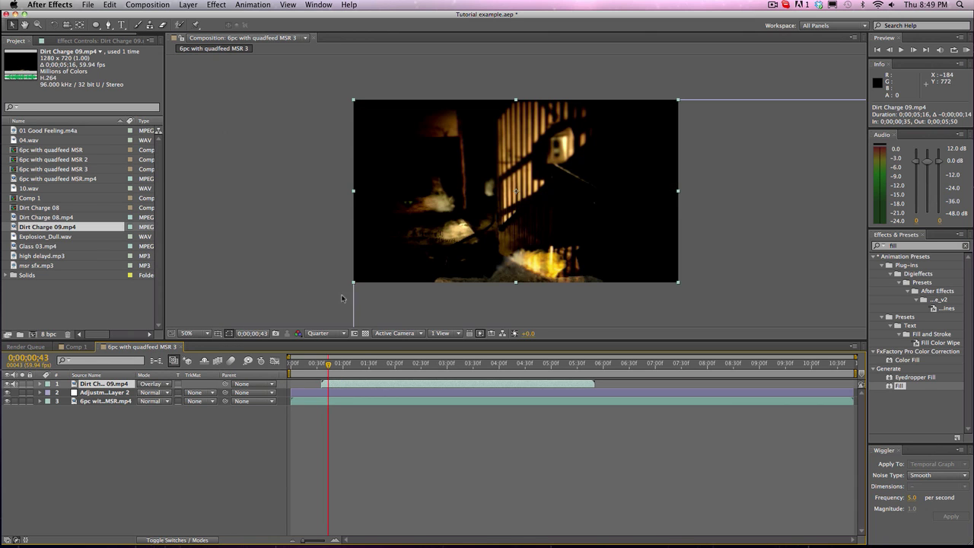
mouse_move(328, 364)
left_mouse_down()
mouse_move(364, 363)
mouse_move(325, 355)
left_mouse_up()
left_click(391, 453)
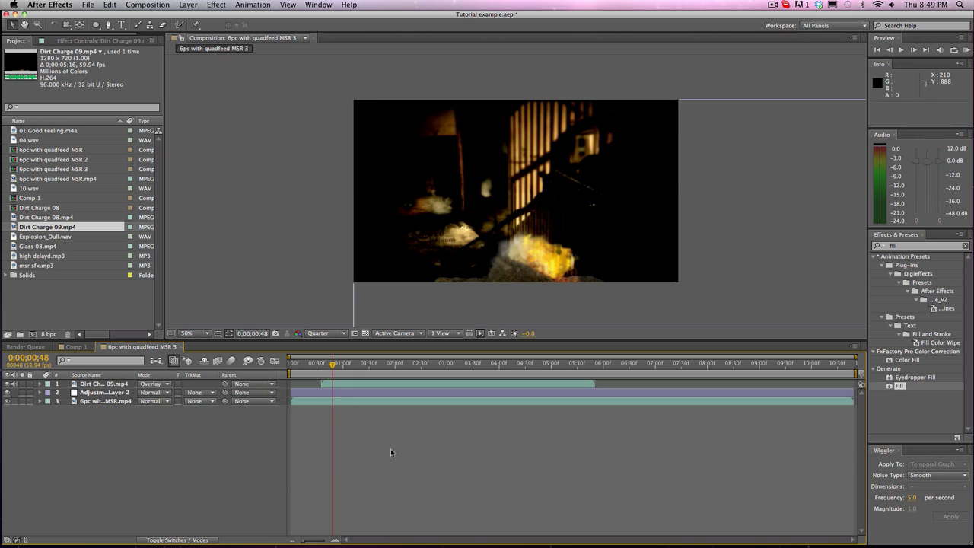
left_click_drag(255, 425, 187, 385)
left_click(206, 461)
- Try Soft Light and Hard Light on the Dirt Charge layer, ending with Hue
left_click(154, 383)
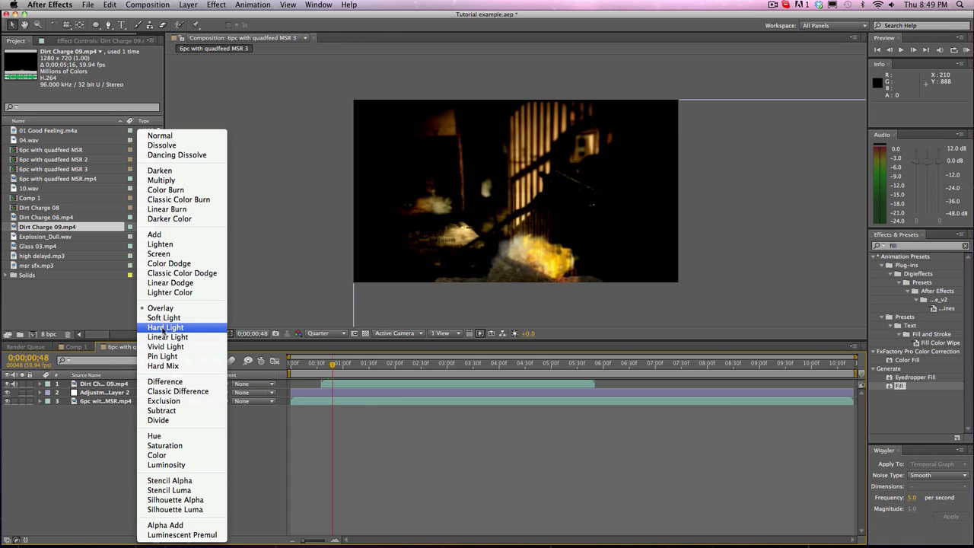
left_click(160, 318)
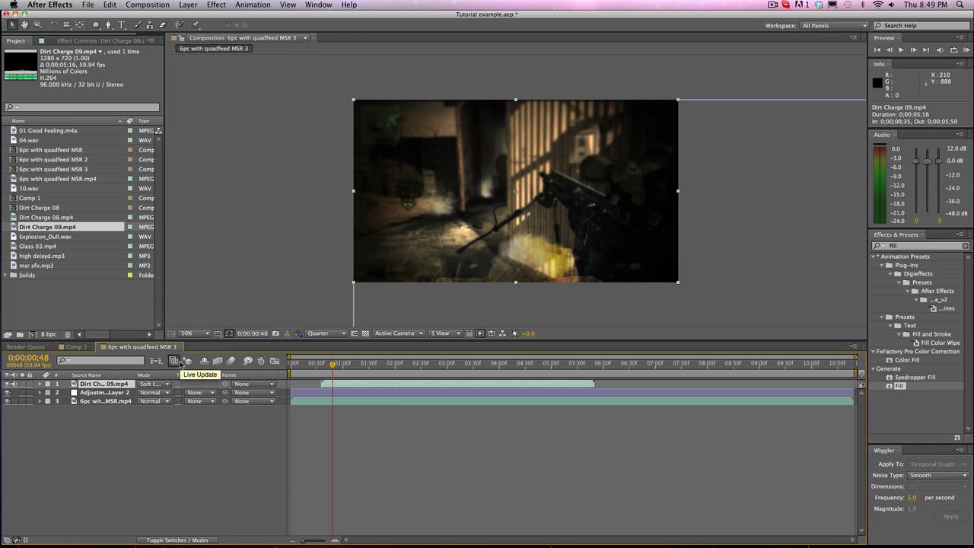
left_click(159, 383)
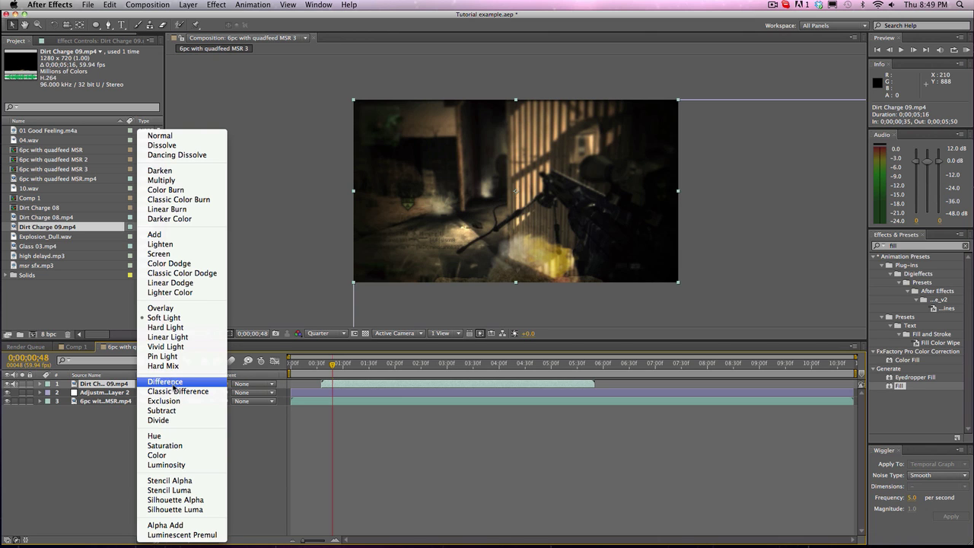
left_click(186, 329)
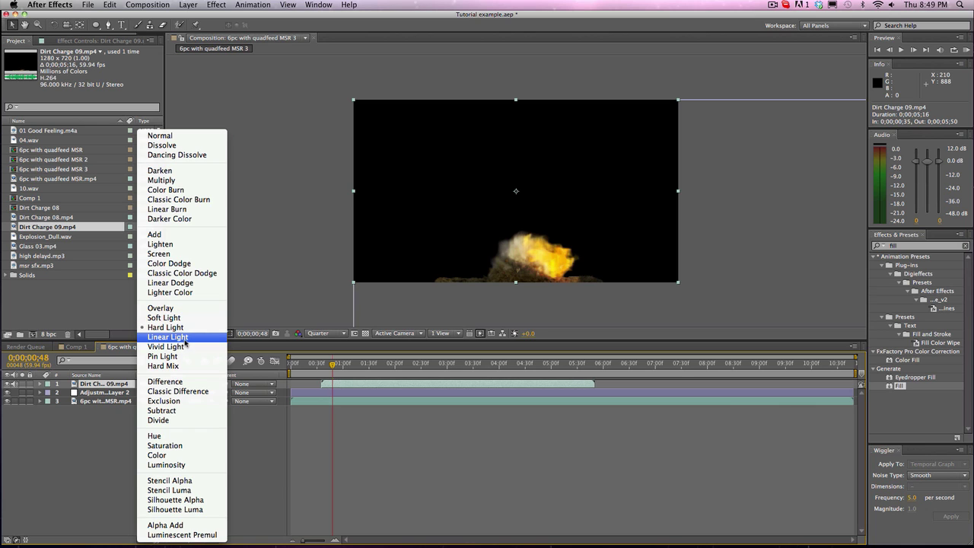
left_click(181, 437)
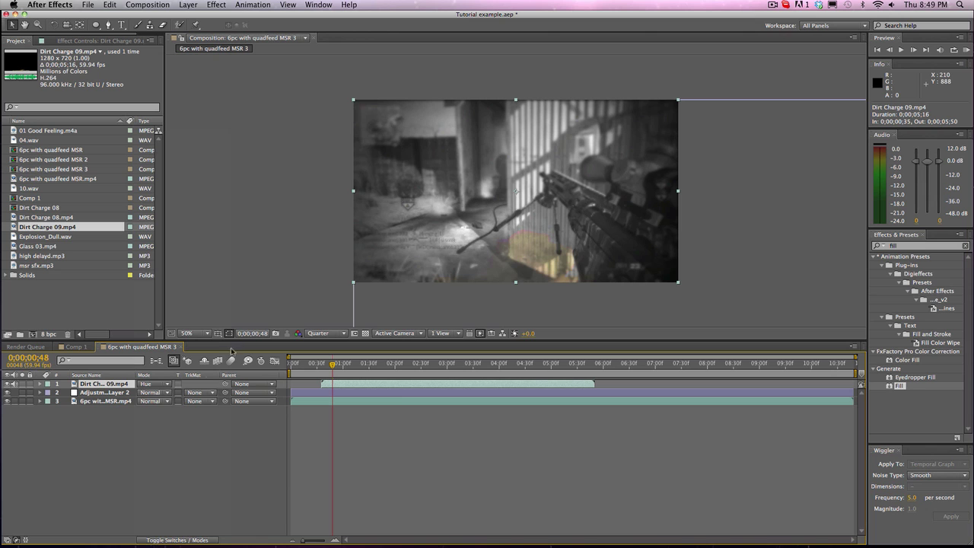
- Switch the Dirt Charge layer to Saturation, Darken, then Classic Color Burn, scrubbing ahead to check
left_click(156, 384)
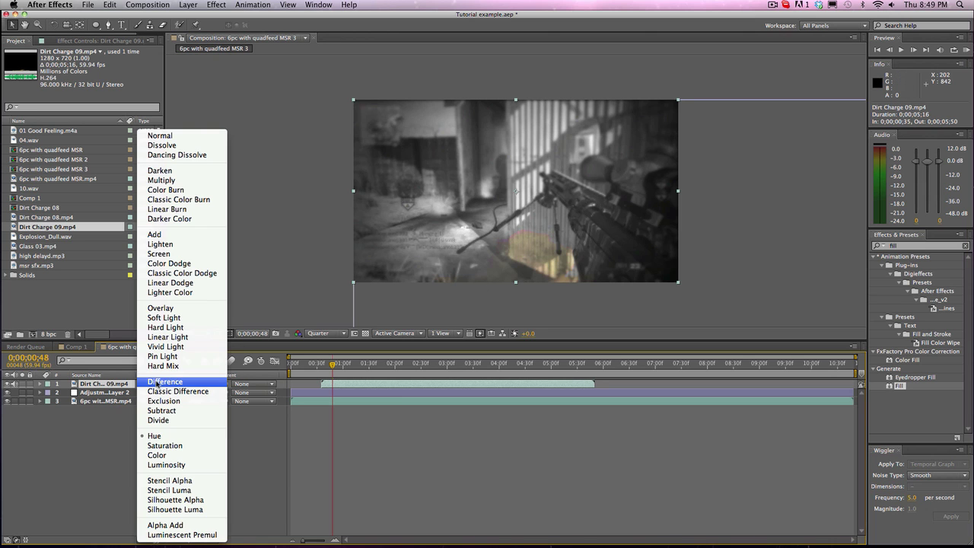
left_click(164, 446)
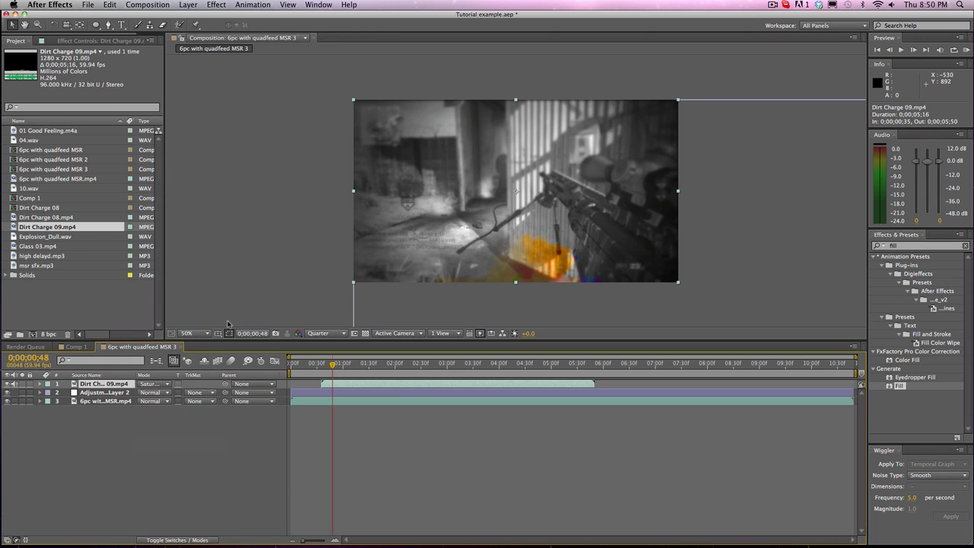
left_click(153, 384)
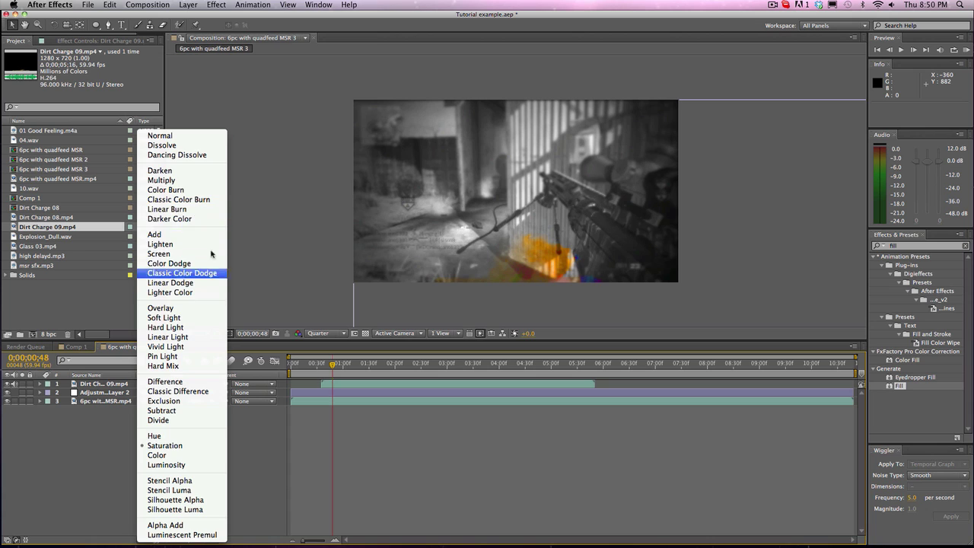
left_click(181, 174)
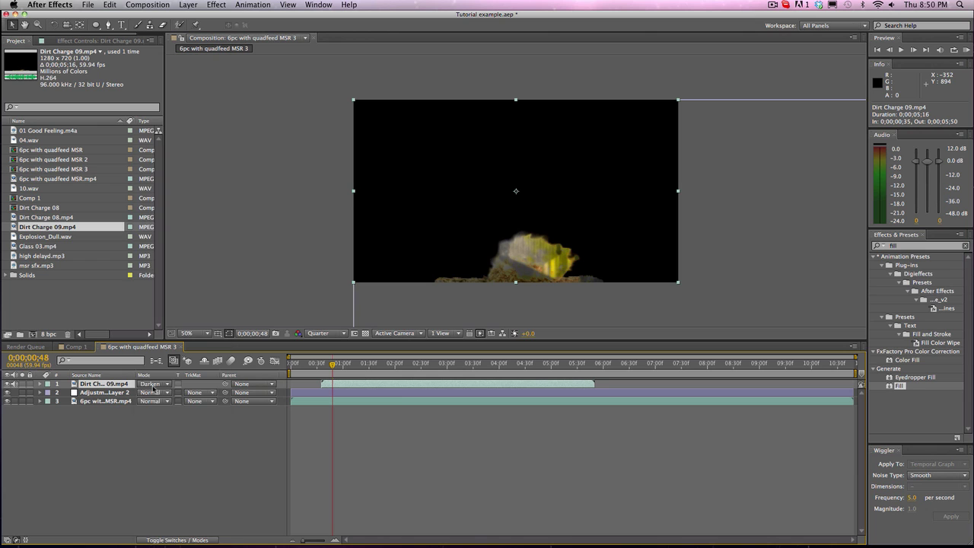
left_click(152, 384)
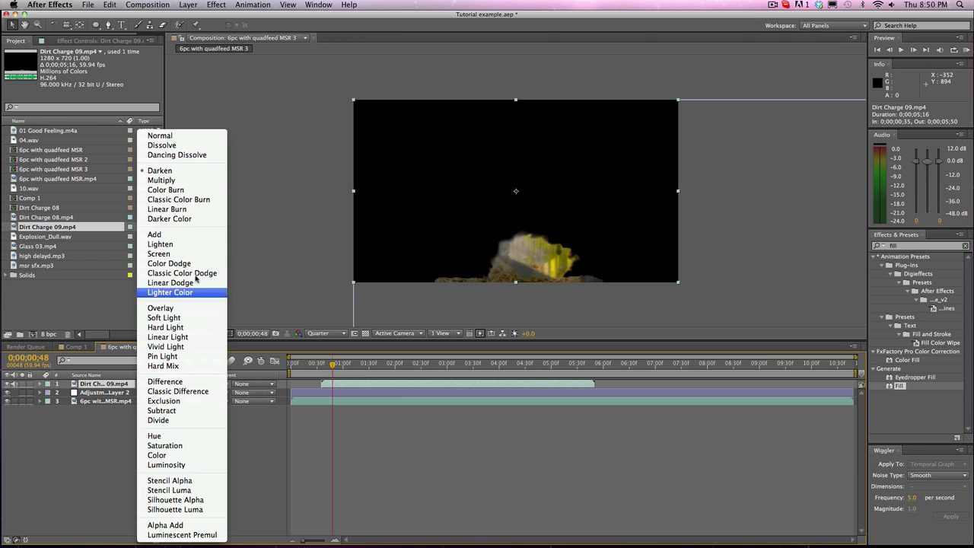
left_click(179, 199)
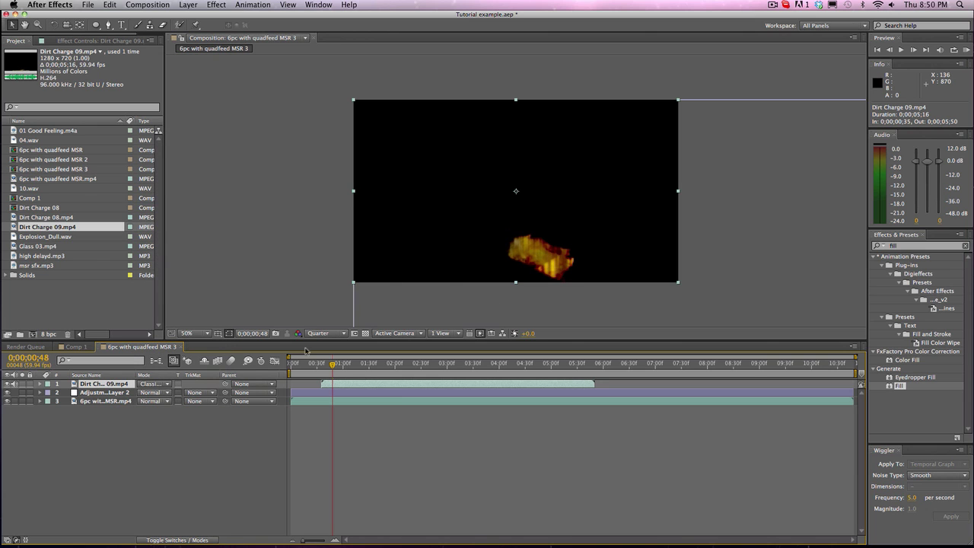
mouse_move(328, 364)
left_mouse_down()
mouse_move(509, 355)
mouse_move(327, 354)
left_mouse_up()
left_click(157, 383)
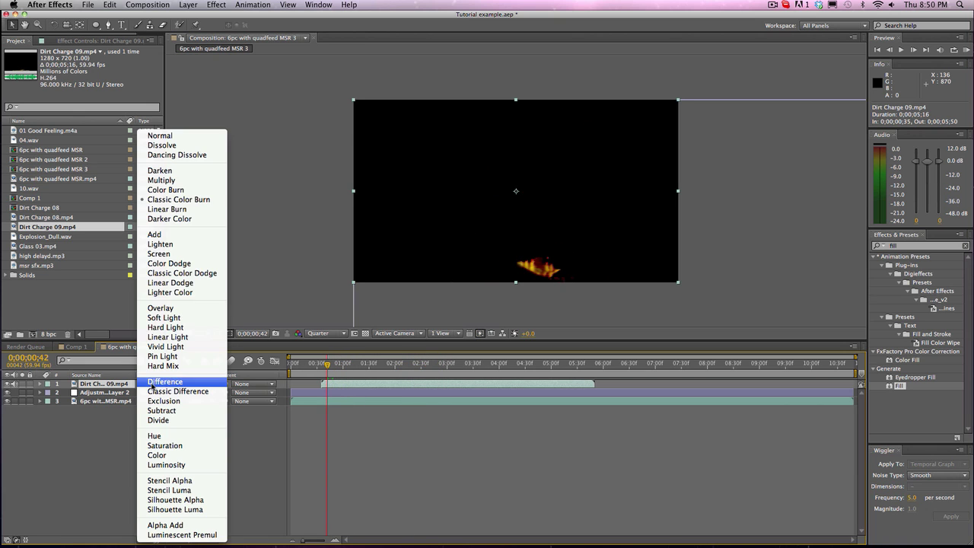
- Reset the Dirt Charge 09.mp4 layer to Normal blending and delete it
left_click(173, 135)
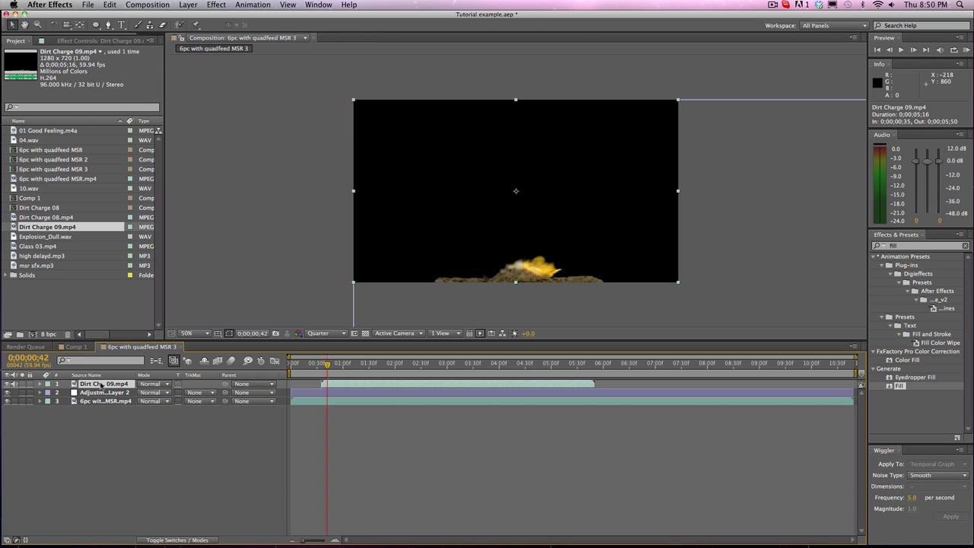
key("Delete")
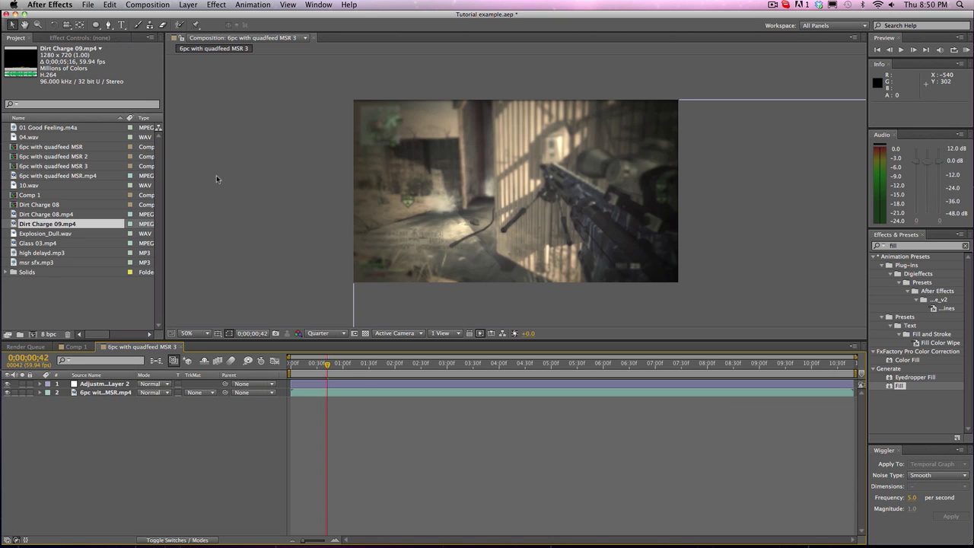
left_click(188, 5)
mouse_move(241, 99)
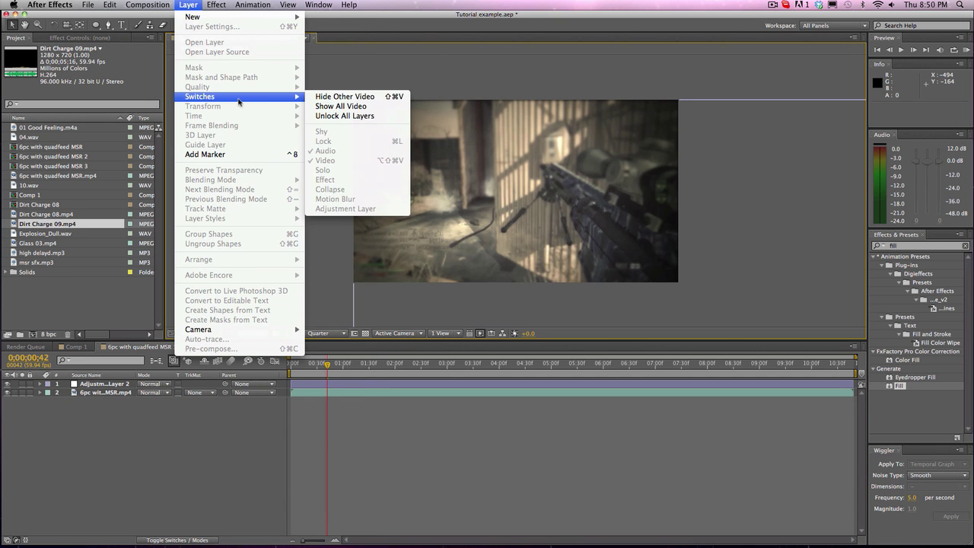
left_click(432, 55)
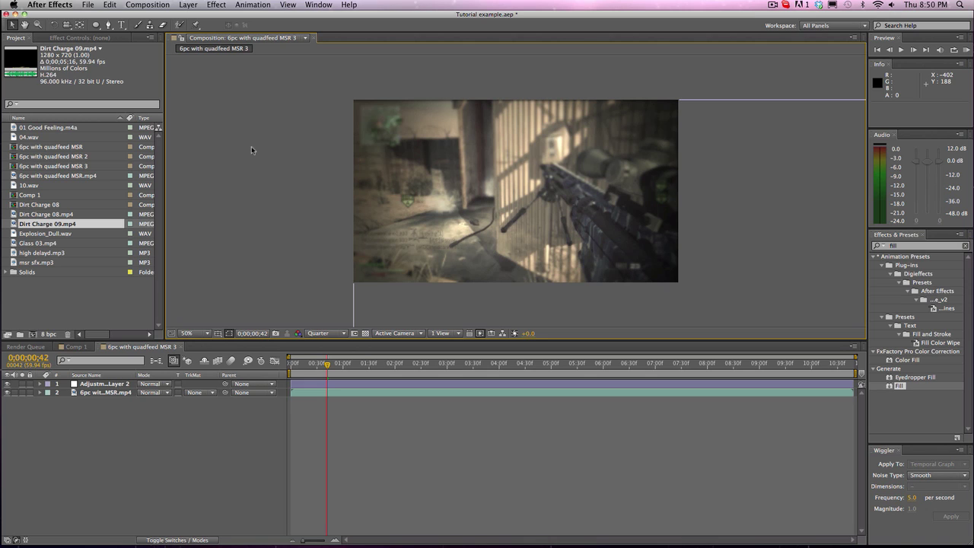
- Close the 6pc with quadfeed MSR 3 timeline to return to Comp 1
left_click(275, 332)
left_click(126, 445)
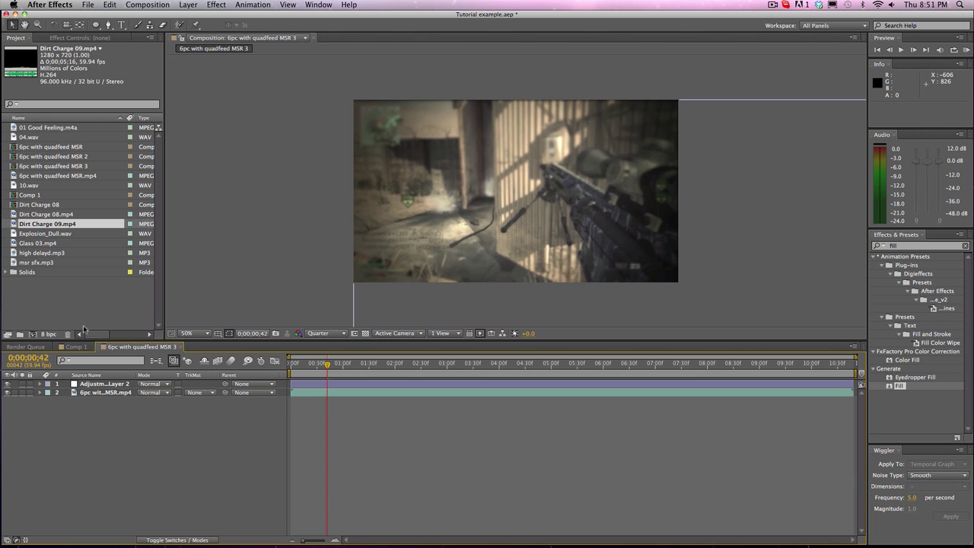
left_click(181, 347)
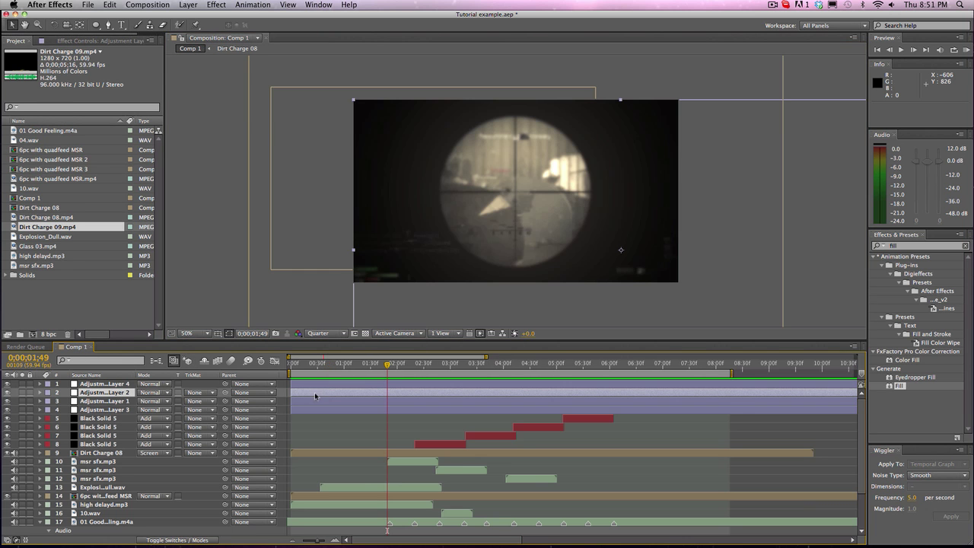
left_click_drag(315, 364, 645, 351)
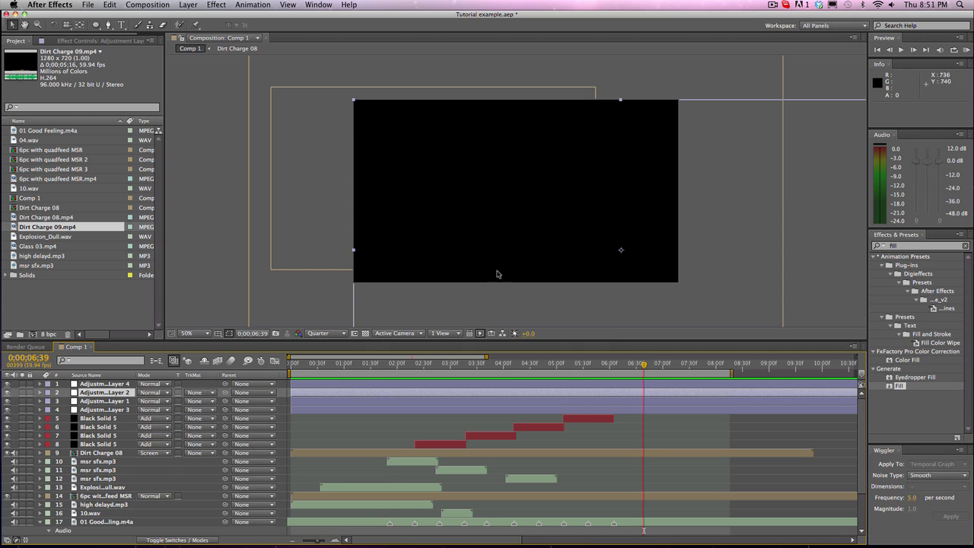
left_click(210, 164)
left_click(296, 367)
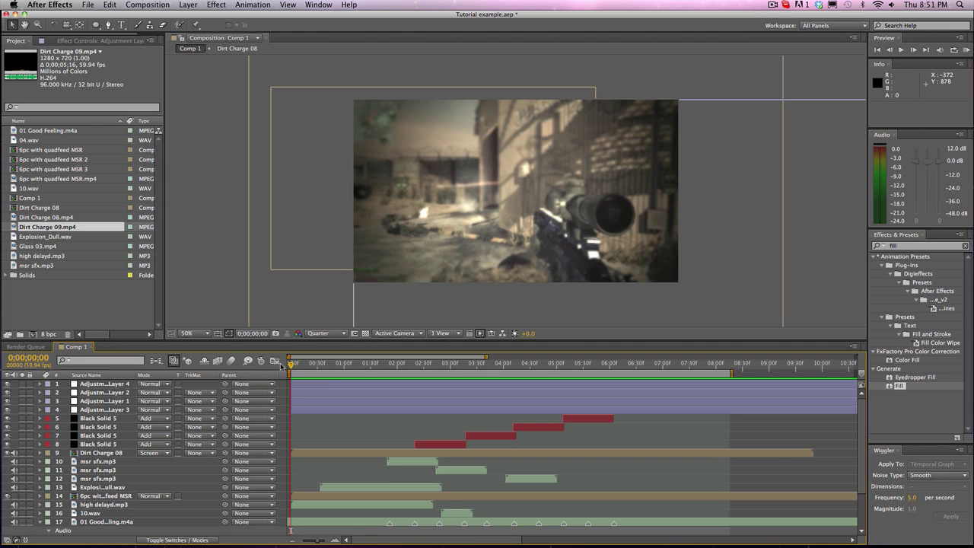
left_click(772, 5)
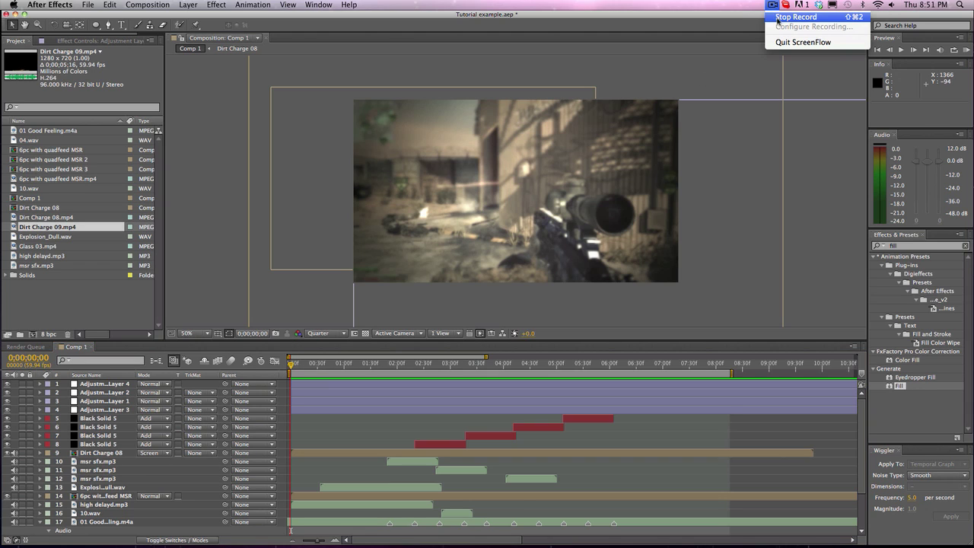